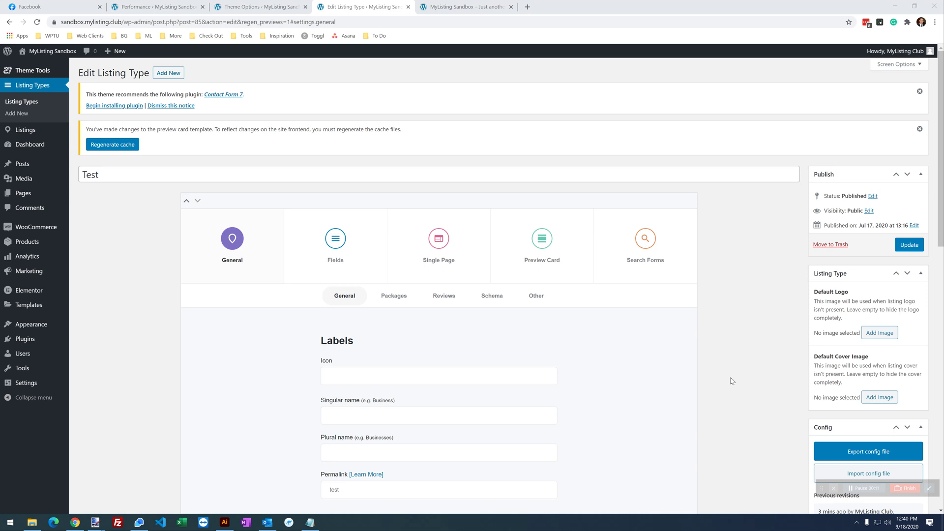
- Scroll back to the top of Edit Listing Type and switch to the MyListing Sandbox front page
scroll(731, 386, down, 1)
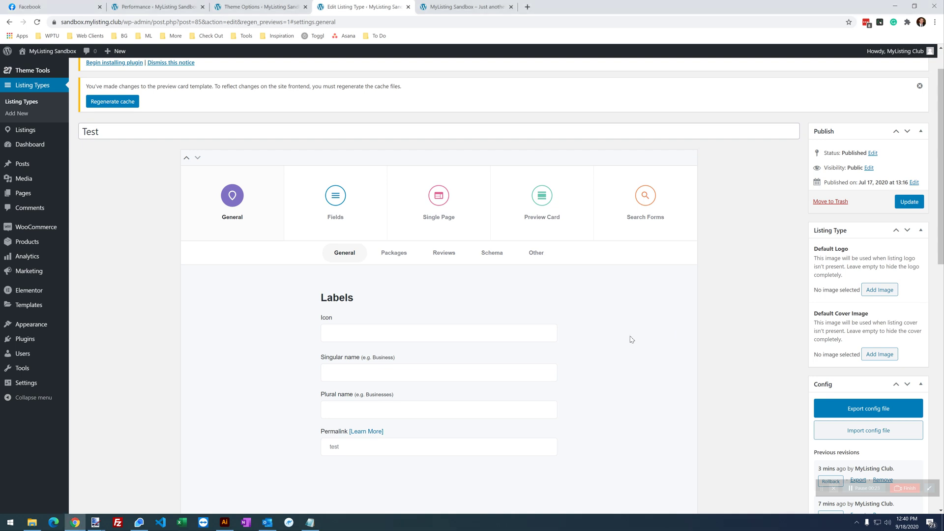
scroll(486, 303, up, 1)
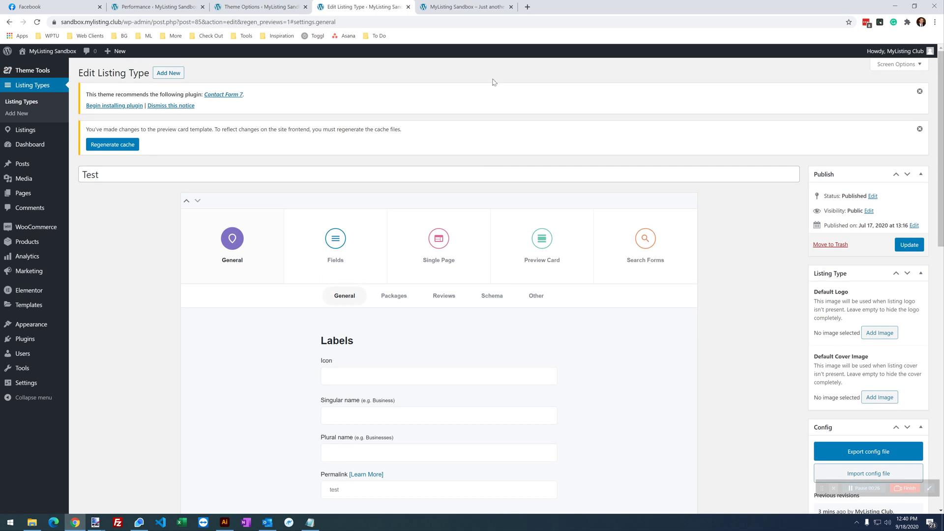
click(453, 6)
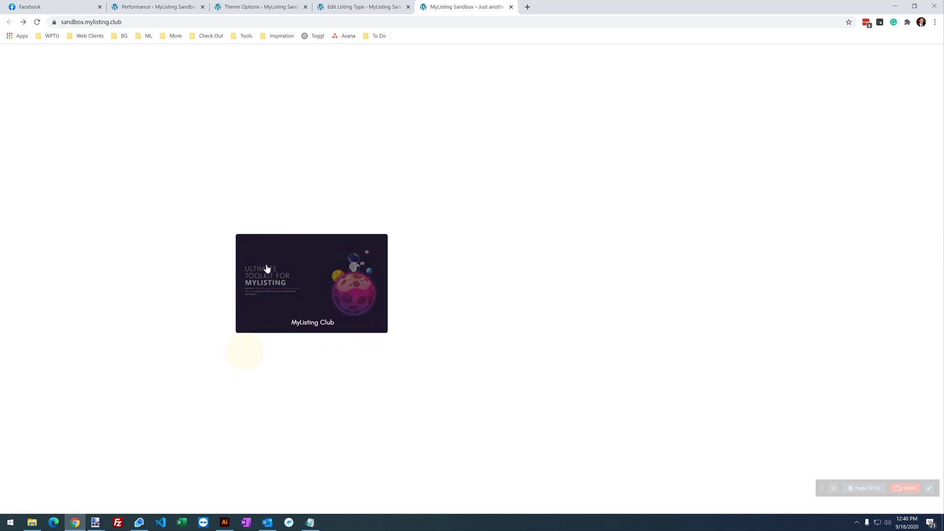
- In the listing type's Preview Card settings, add and expand a Details footer section
click(343, 4)
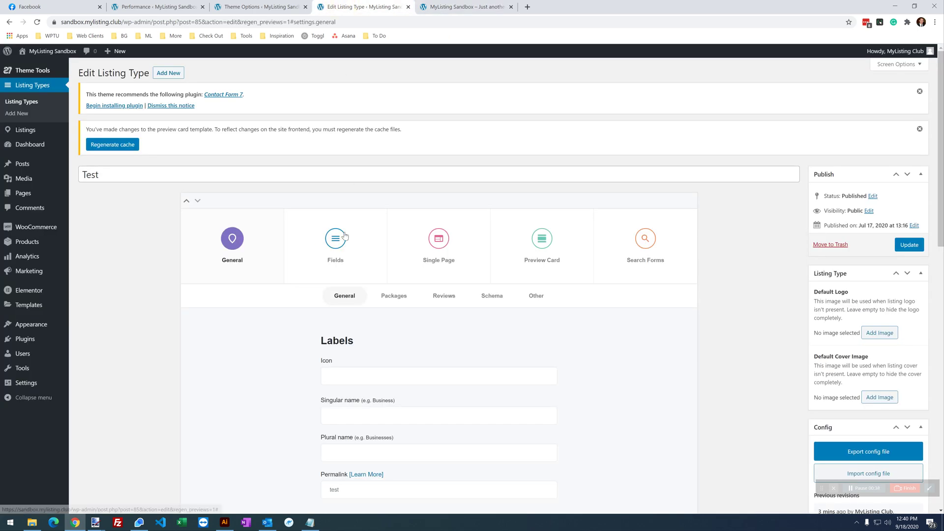
click(545, 250)
scroll(497, 322, down, 10)
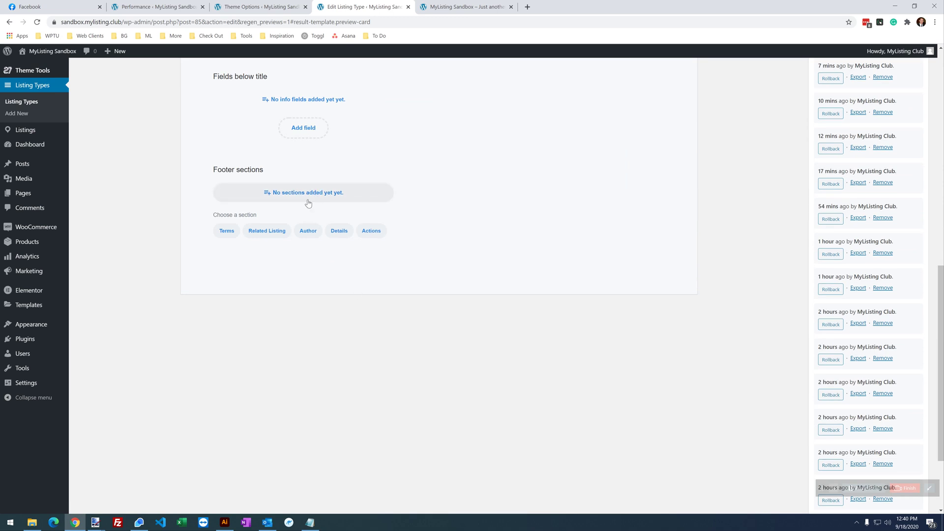
click(335, 232)
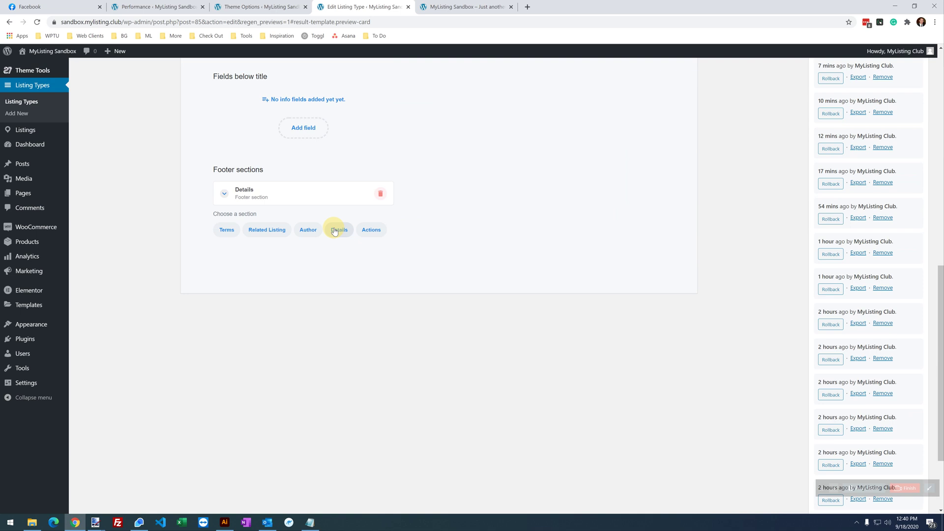
click(306, 200)
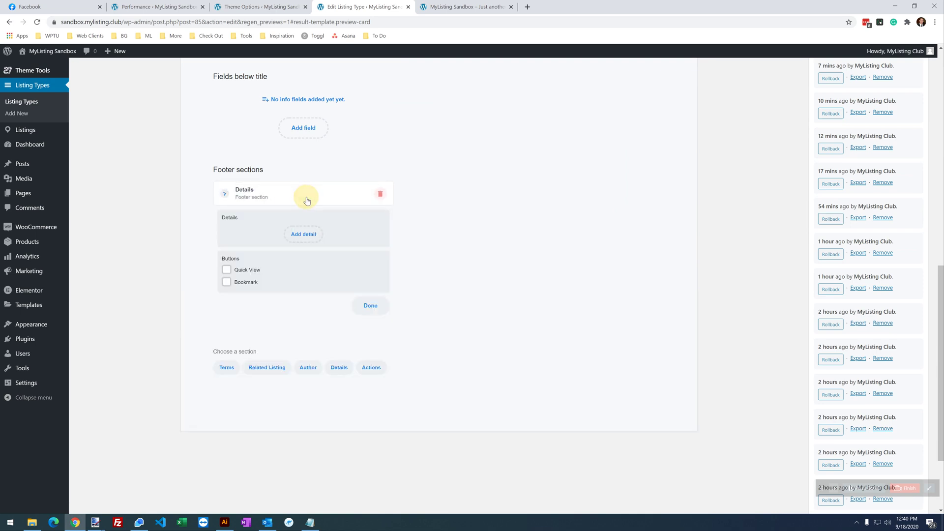
- Add a first detail with a user icon and the [[:authname]] Author name label
click(304, 236)
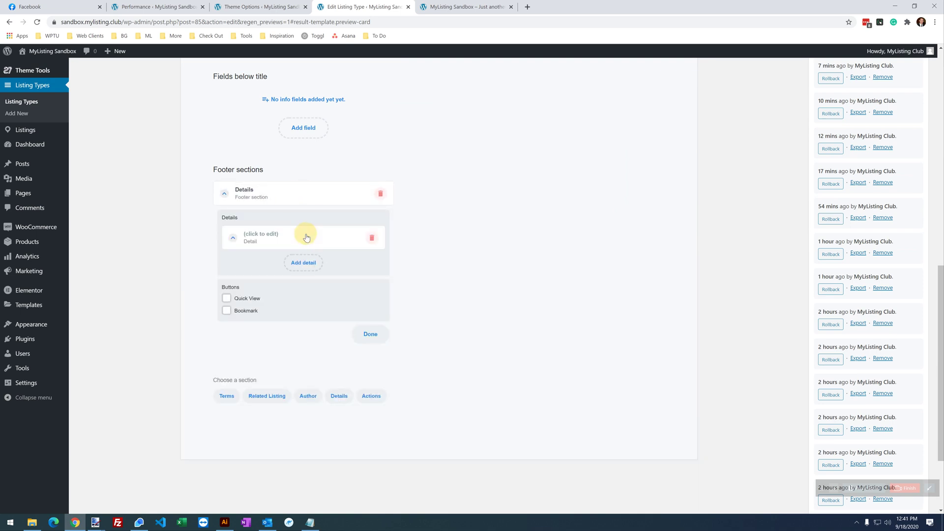
click(295, 245)
click(292, 274)
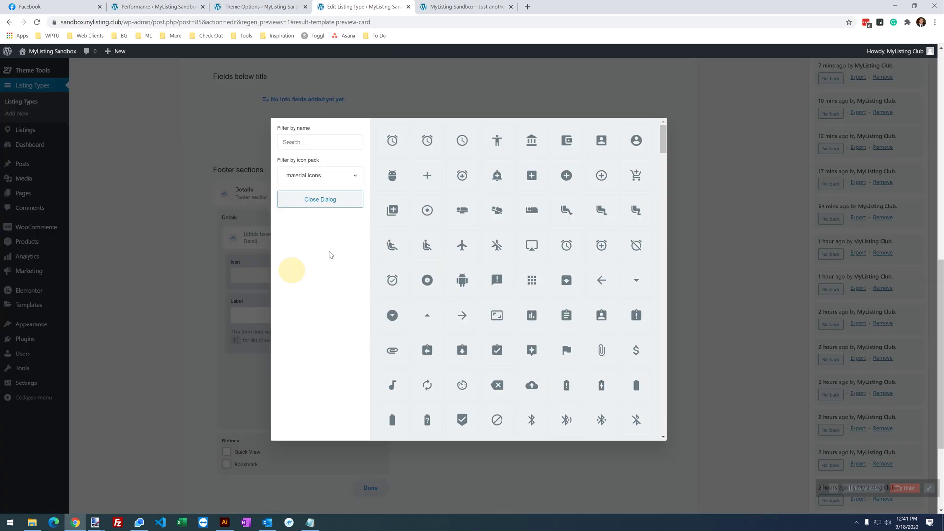
click(636, 143)
click(334, 313)
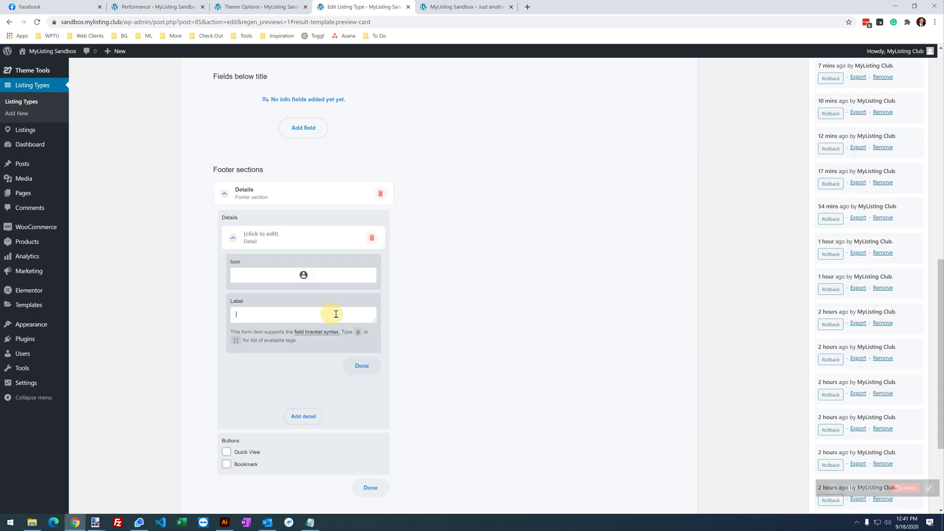
text([[)
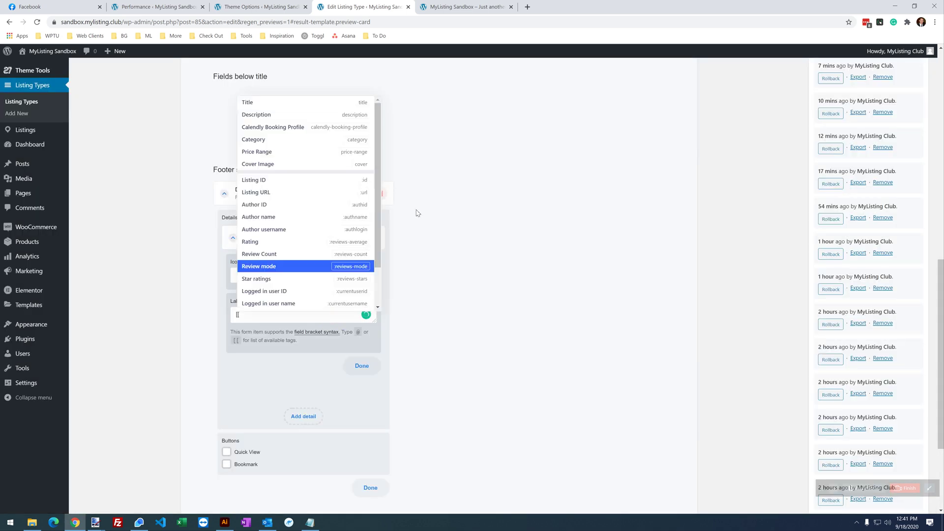
click(277, 217)
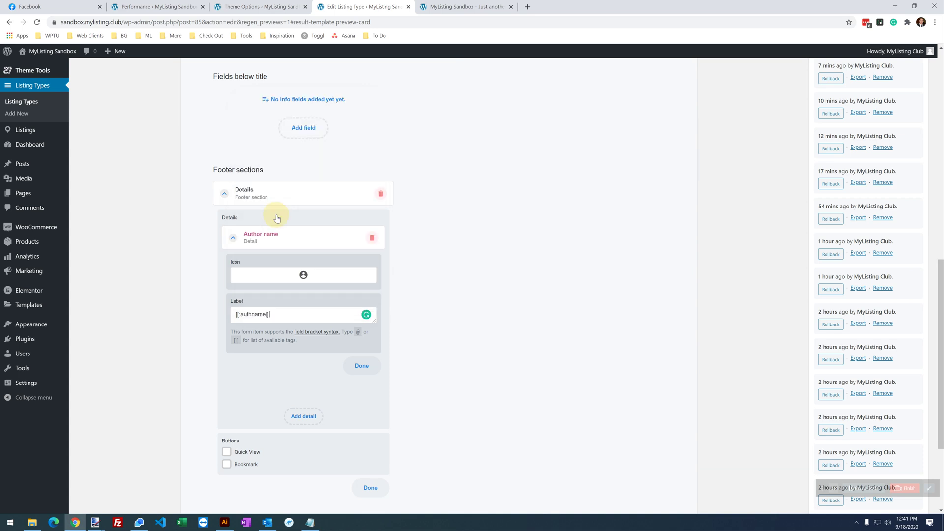
click(301, 241)
- Add a second detail with a user icon and the [[:authname]] Author name label
click(304, 264)
click(303, 269)
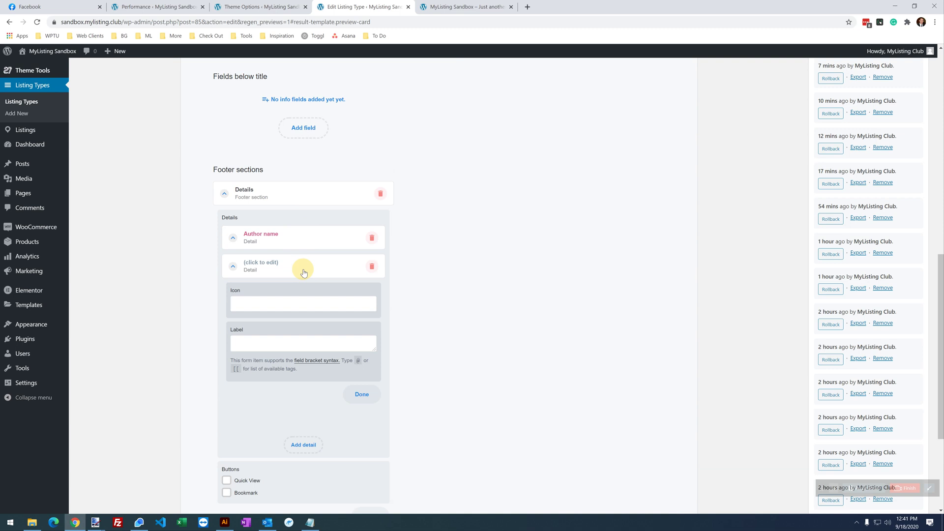
click(337, 304)
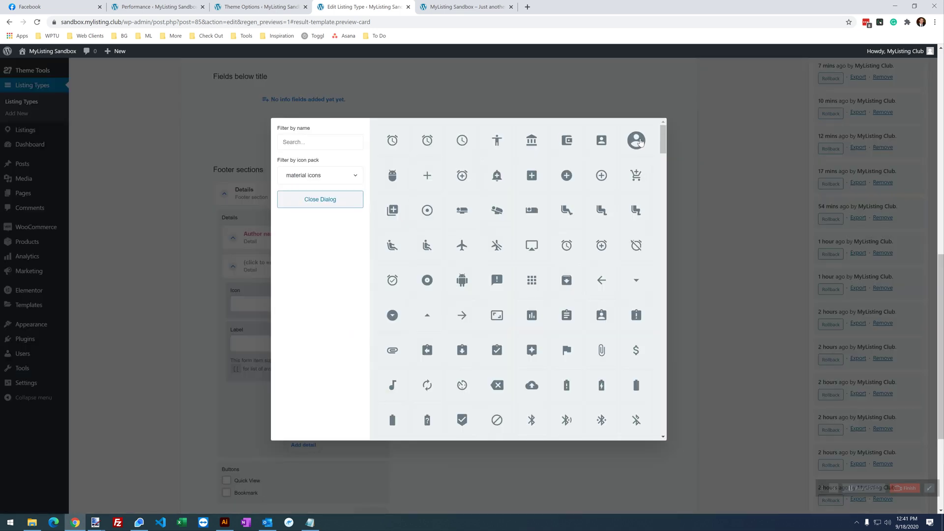
click(636, 141)
click(304, 342)
text([[)
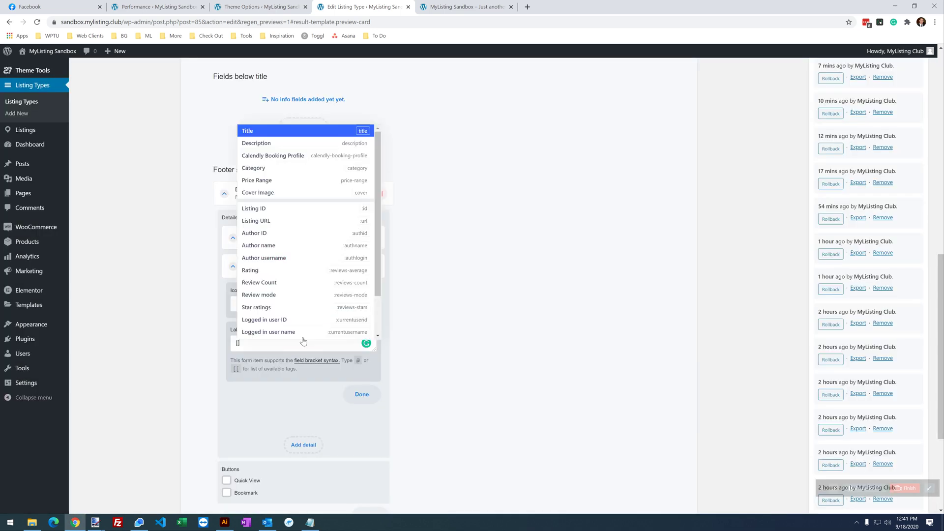
click(256, 245)
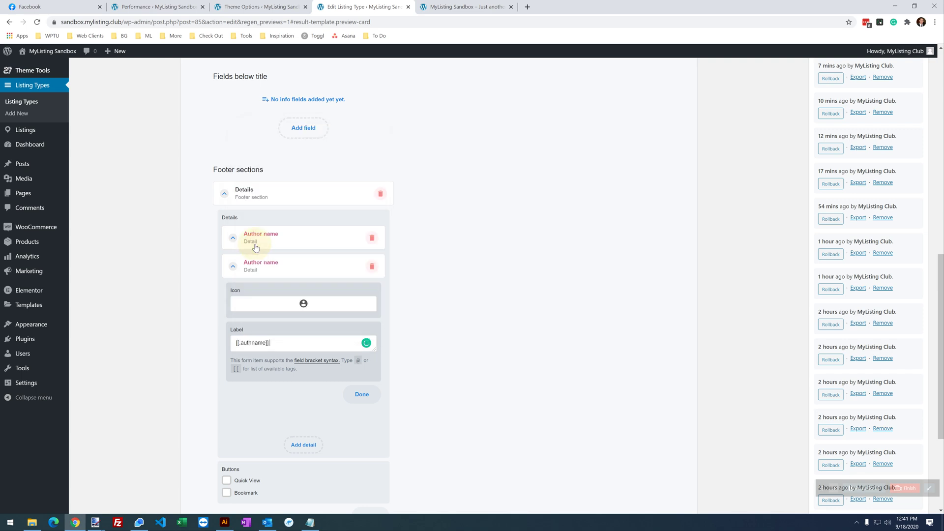
scroll(905, 172, up, 7)
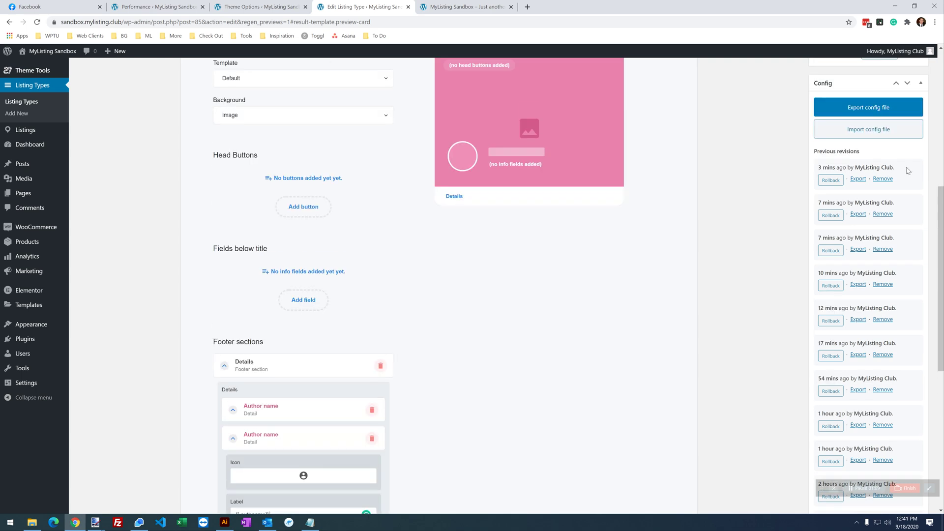
- Update the listing type, then regenerate the preview card cache for the Test listing type
click(910, 74)
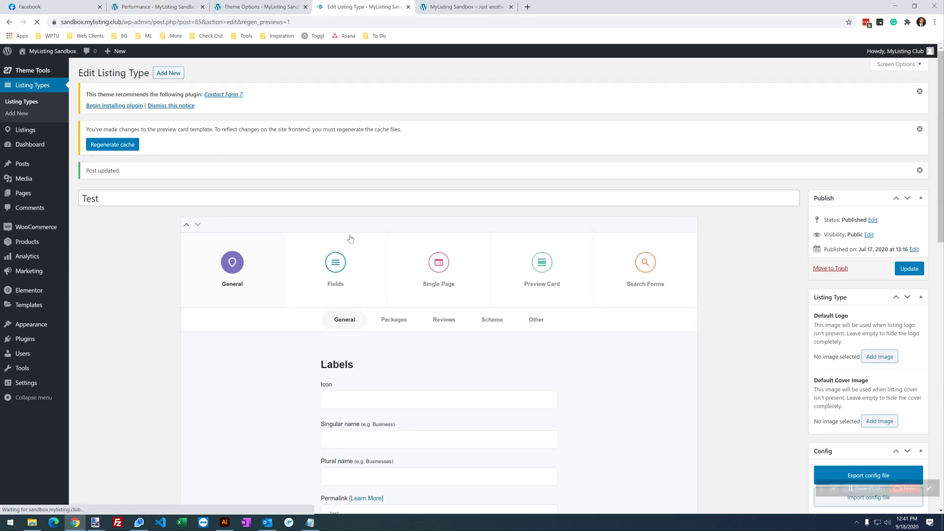
click(162, 7)
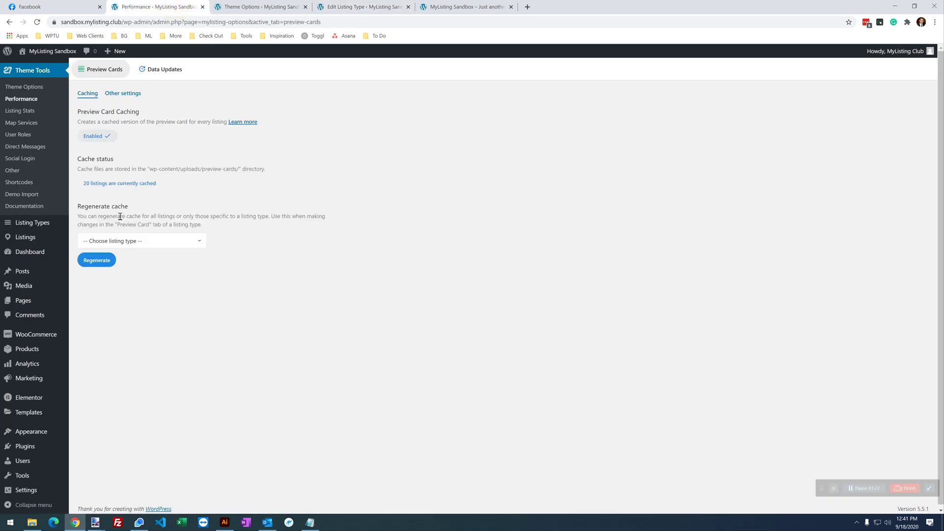
click(129, 241)
click(104, 308)
click(98, 260)
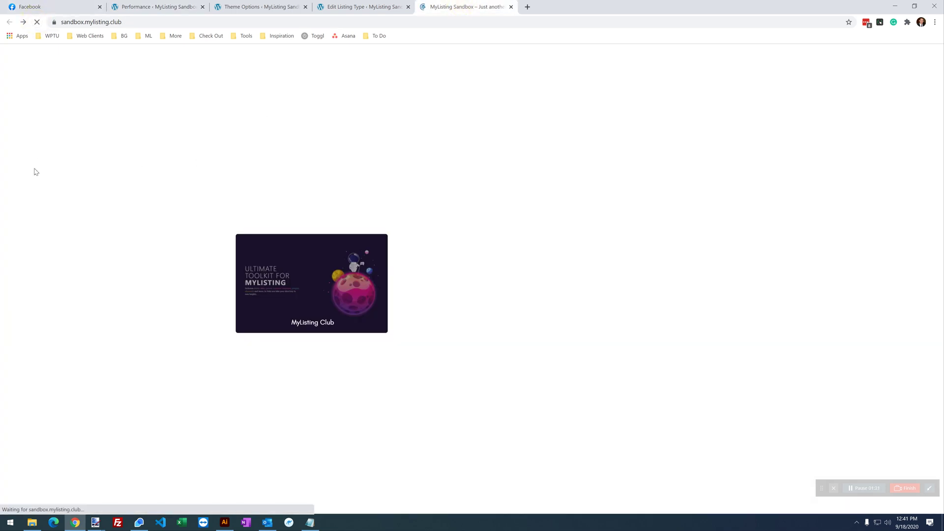
- Select the two author names in the card footer to inspect them, then deselect
drag(377, 345, 246, 337)
click(248, 338)
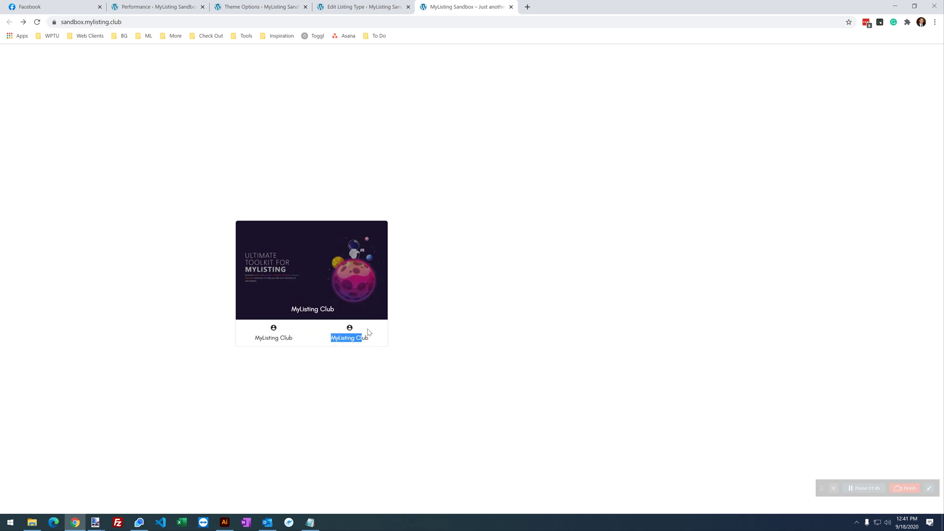
click(414, 327)
click(543, 224)
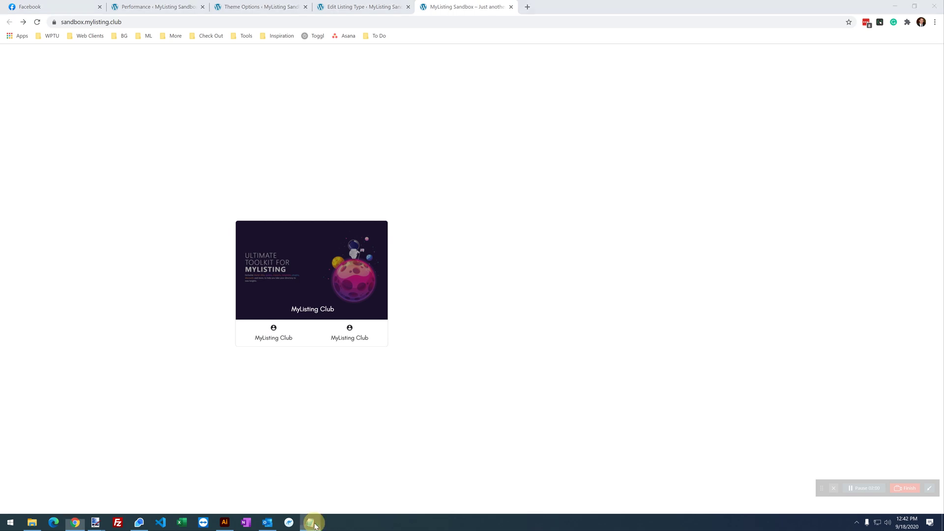
- Copy the red and blue .details-list CSS rules from Notepad, then return to Chrome
click(311, 523)
drag(109, 29, 4, 22)
right_click(18, 23)
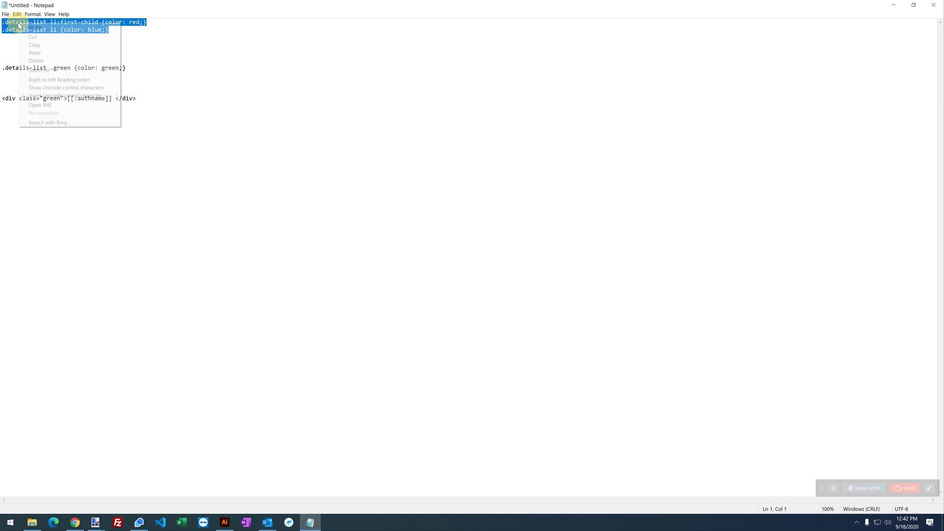
click(48, 45)
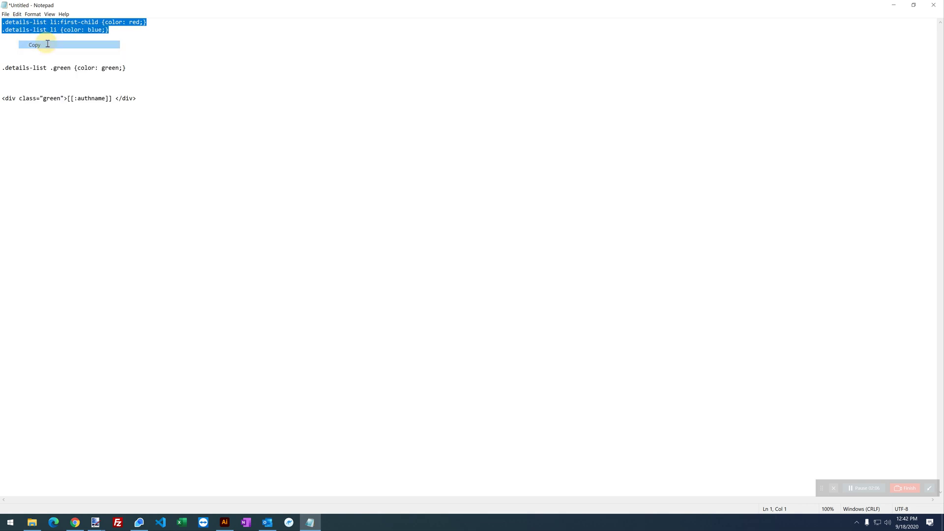
click(894, 5)
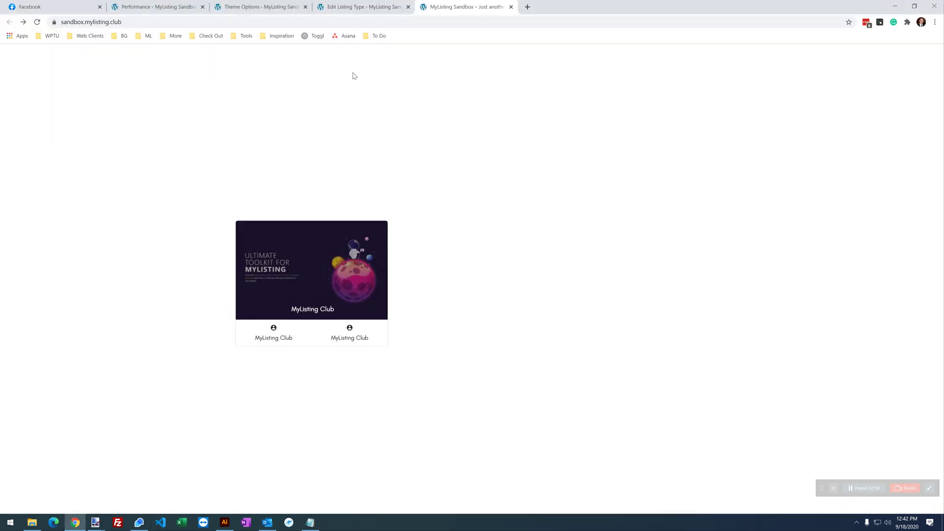
- Paste the .details-list li:first-child red and li blue rules into Theme Options Custom CSS and update
click(259, 4)
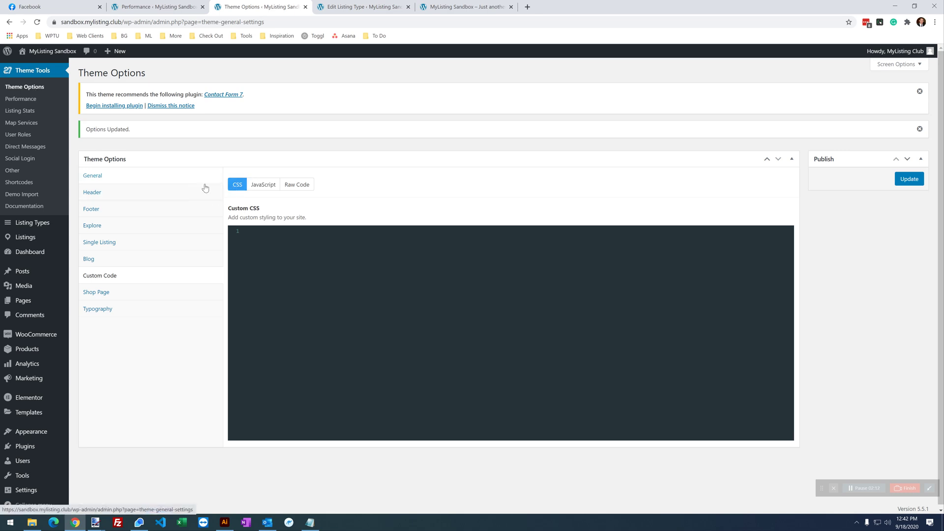
click(269, 256)
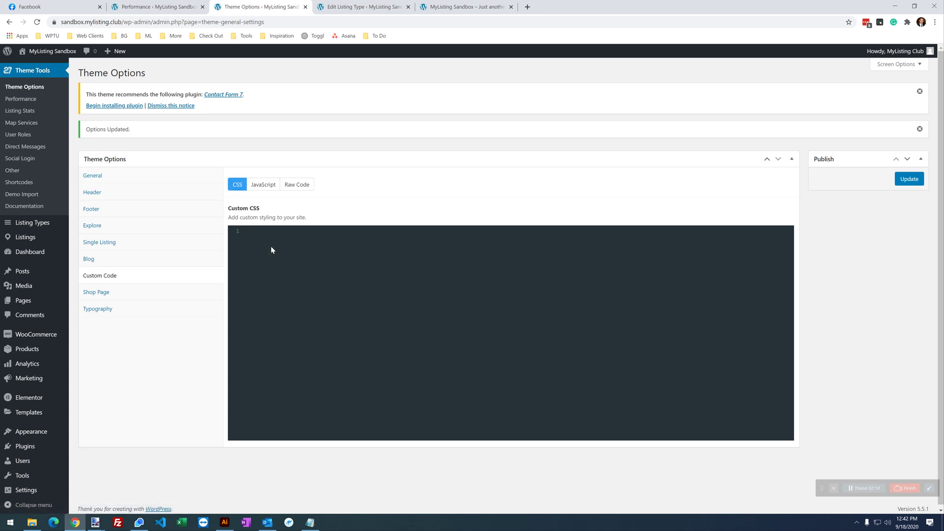
key(ctrl+v)
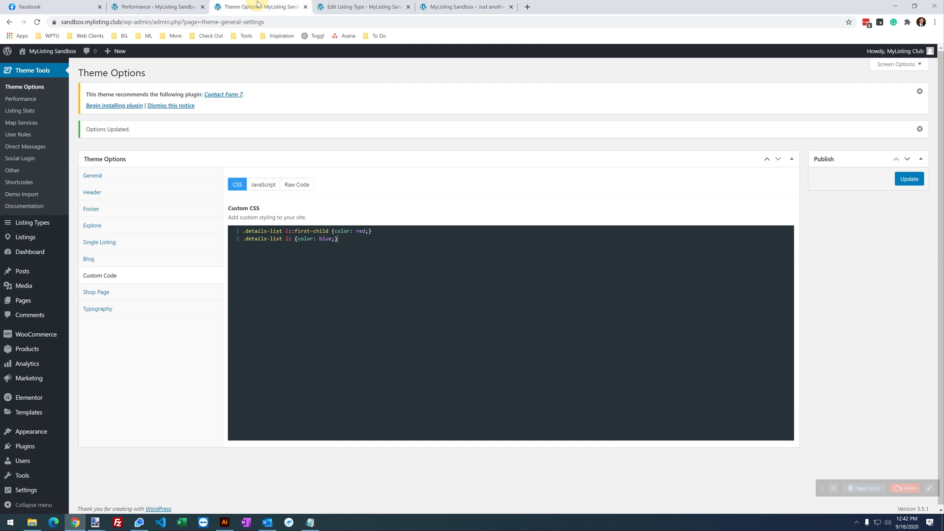
click(324, 239)
click(909, 180)
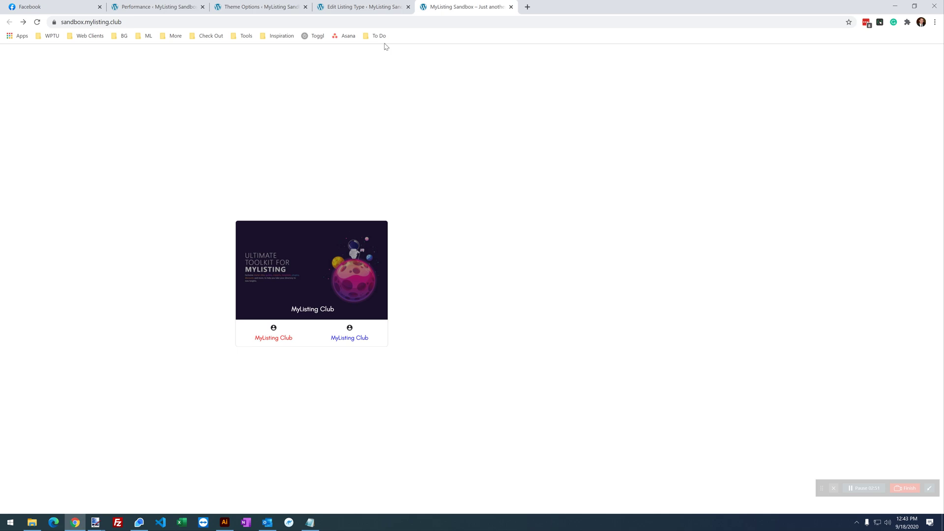
- After checking the red and blue author names, go back to the Edit Listing Type tab
click(362, 7)
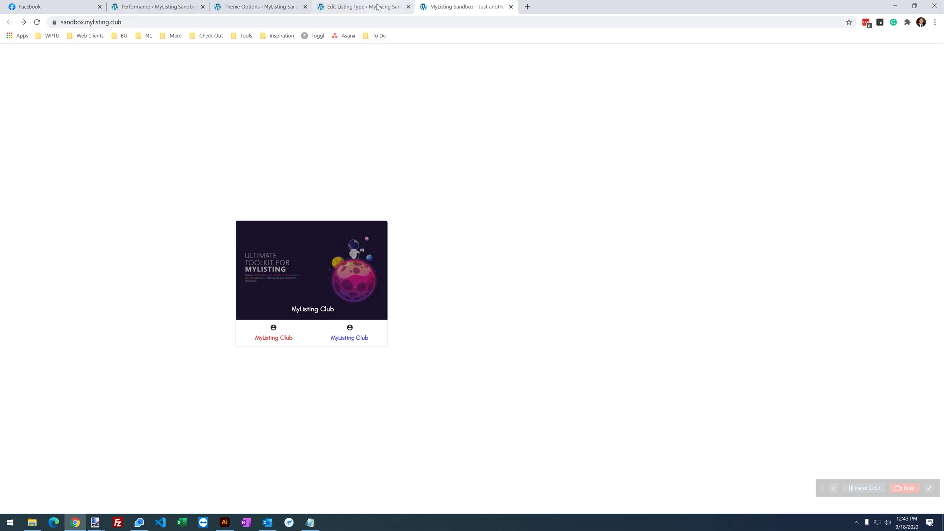
- Open the Preview Card settings and expand the Details footer section
click(511, 283)
scroll(541, 283, down, 10)
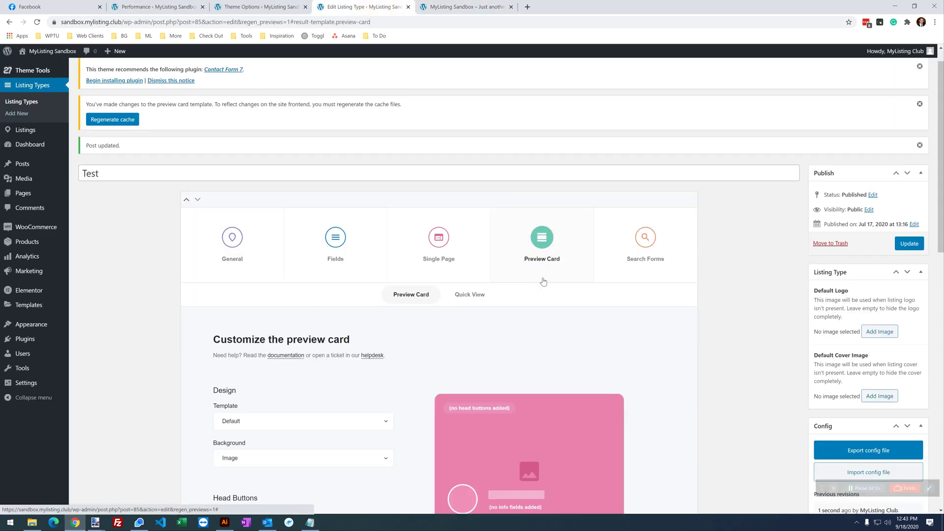
scroll(543, 282, down, 2)
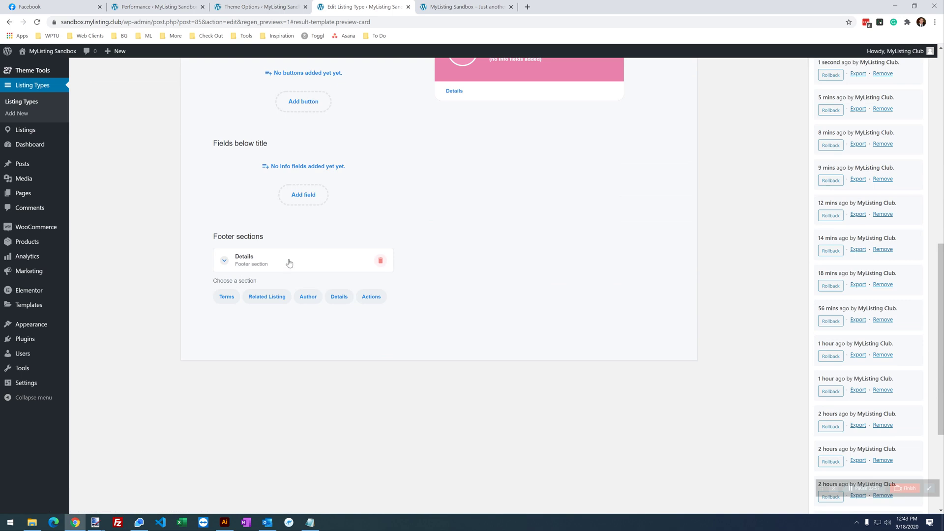
click(288, 255)
scroll(295, 266, down, 2)
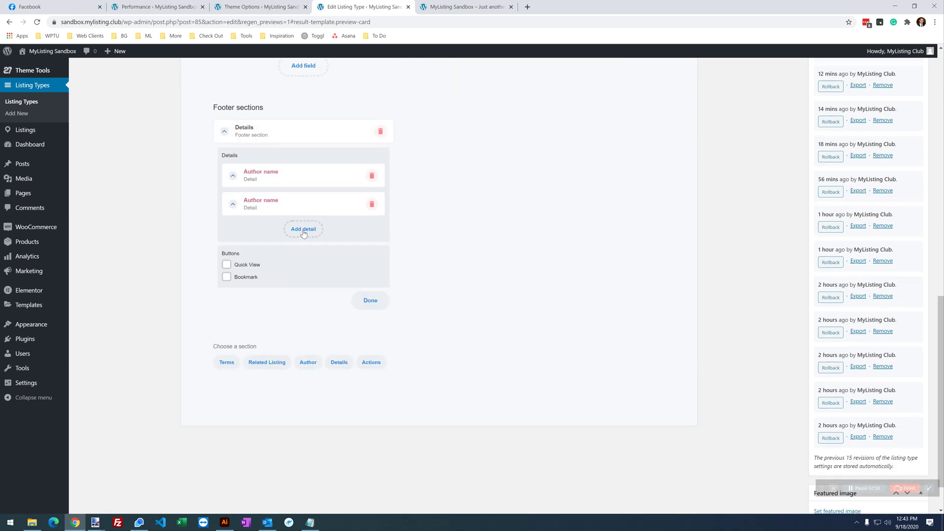
- Add a third detail with the user-circle icon and the [[:authname]] label
click(305, 228)
click(301, 239)
click(295, 270)
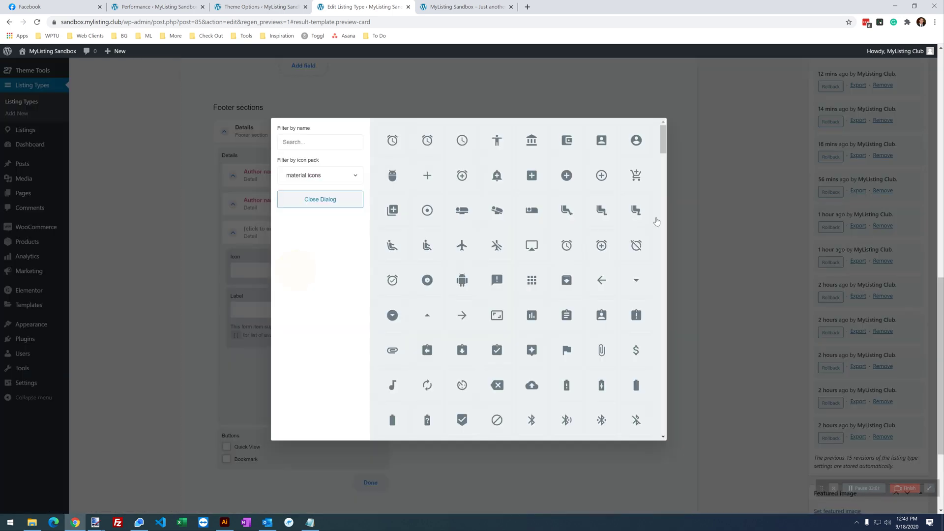
click(636, 140)
click(271, 311)
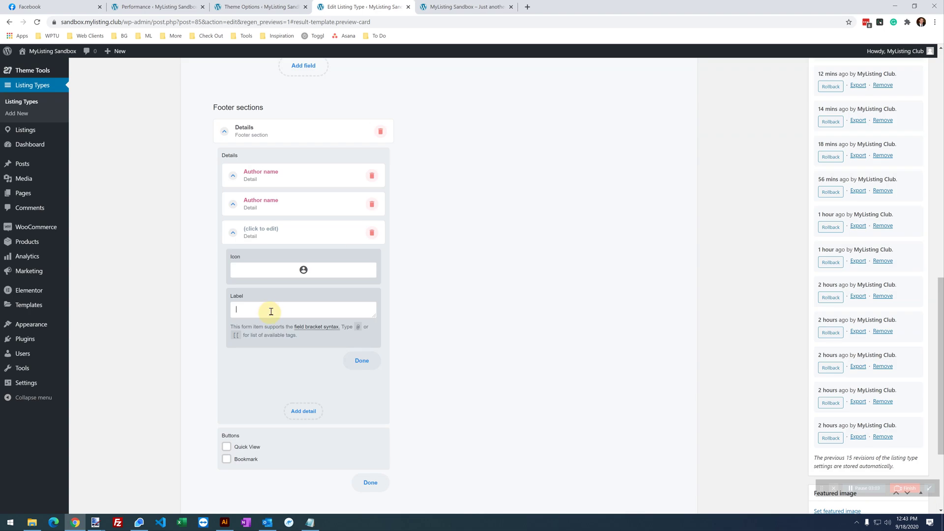
text([[)
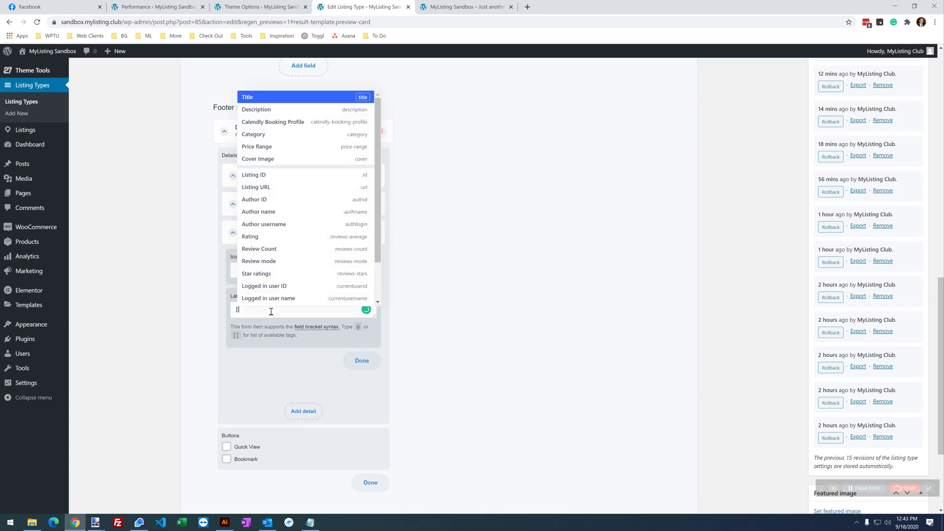
click(254, 212)
click(325, 227)
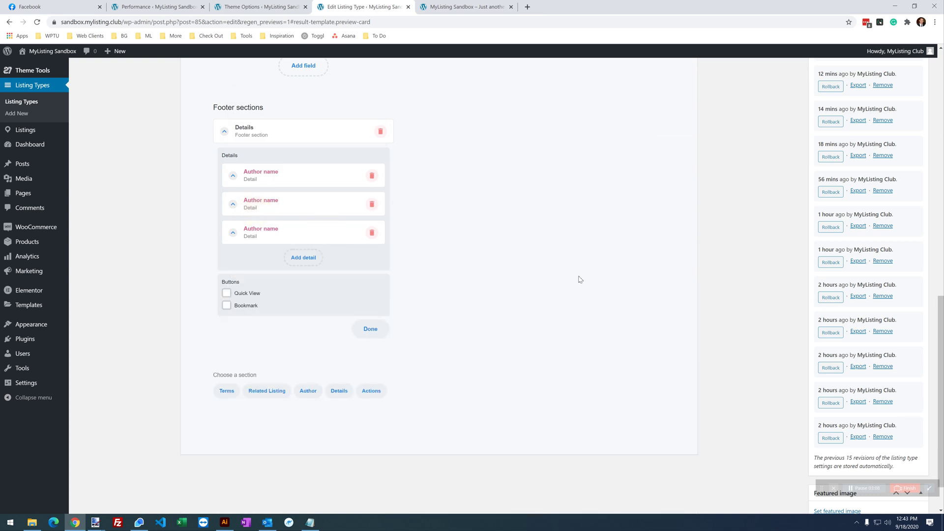
scroll(580, 280, up, 10)
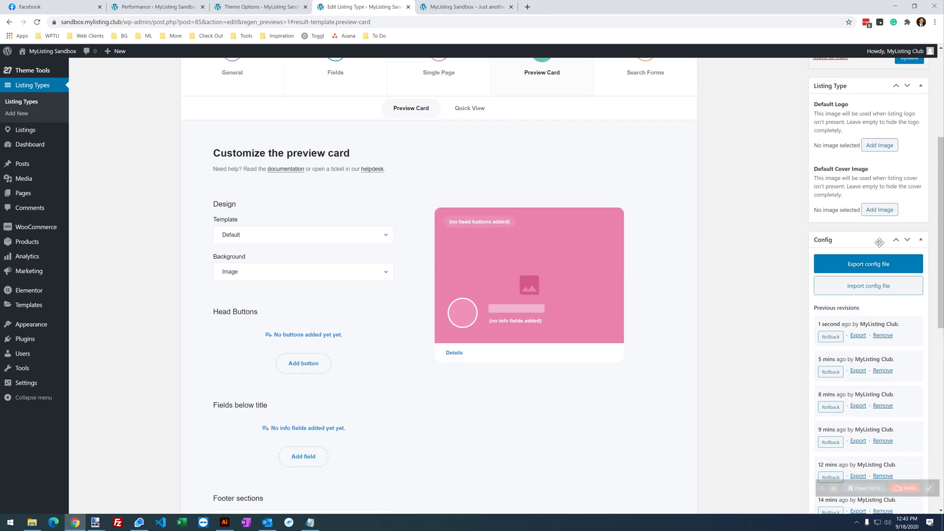
- Update the listing type, regenerate the Test preview cache, and view the three-name card on the frontend
click(908, 182)
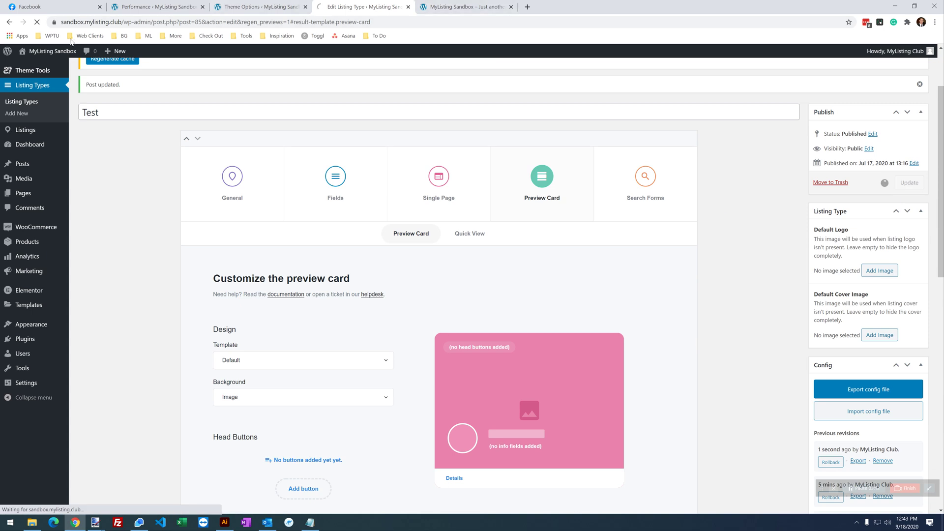
click(164, 6)
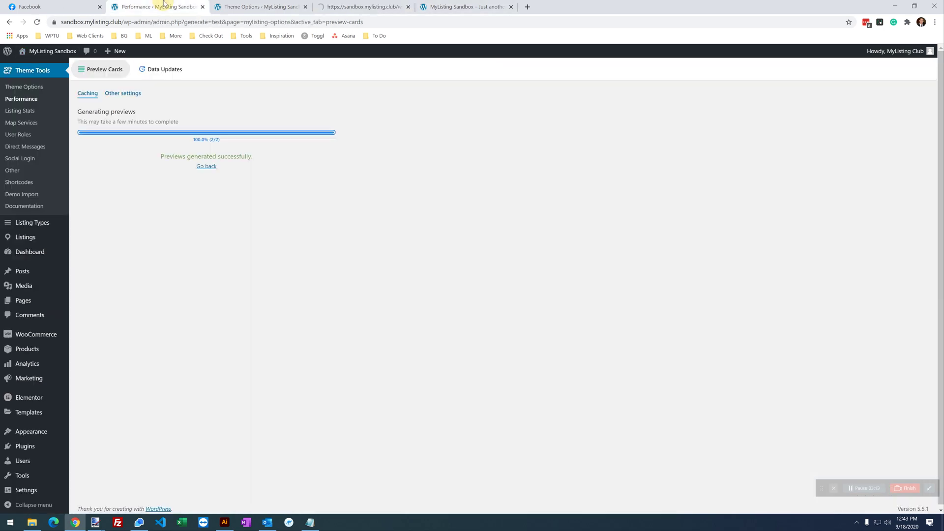
click(202, 168)
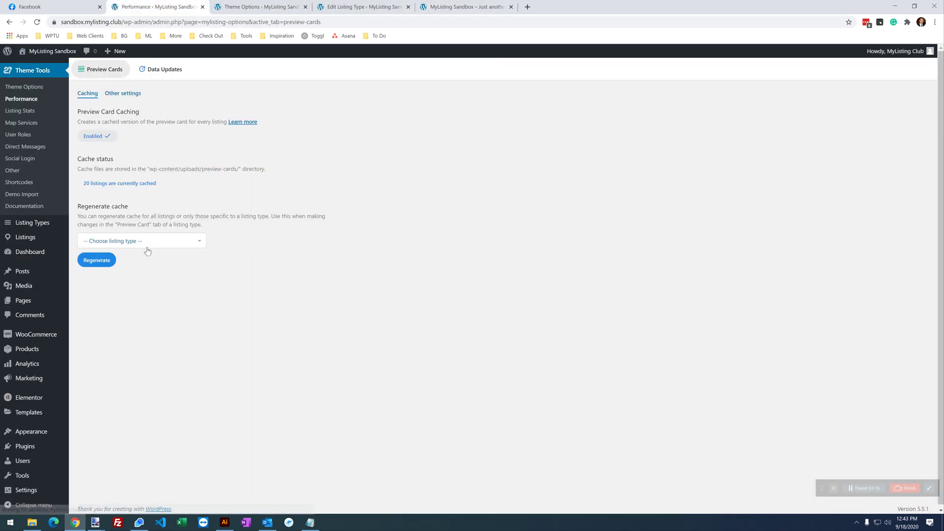
click(133, 242)
click(113, 307)
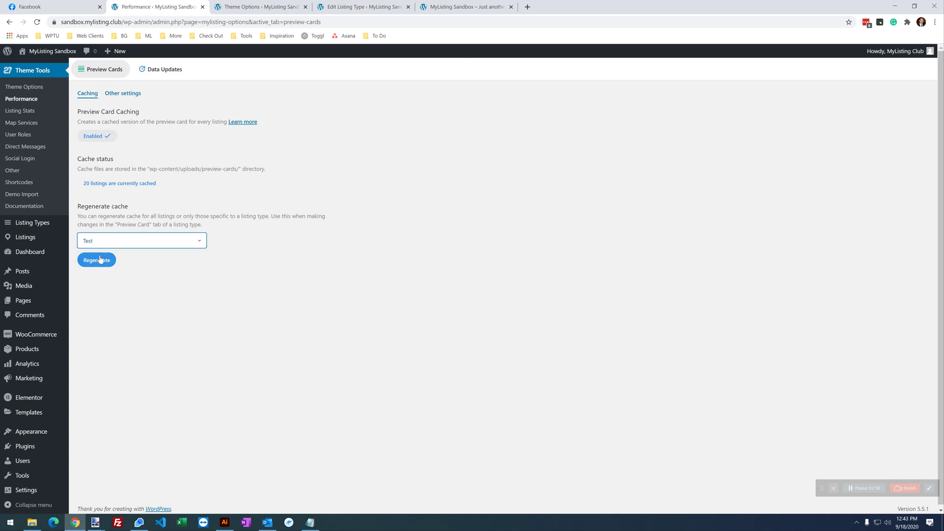
click(98, 259)
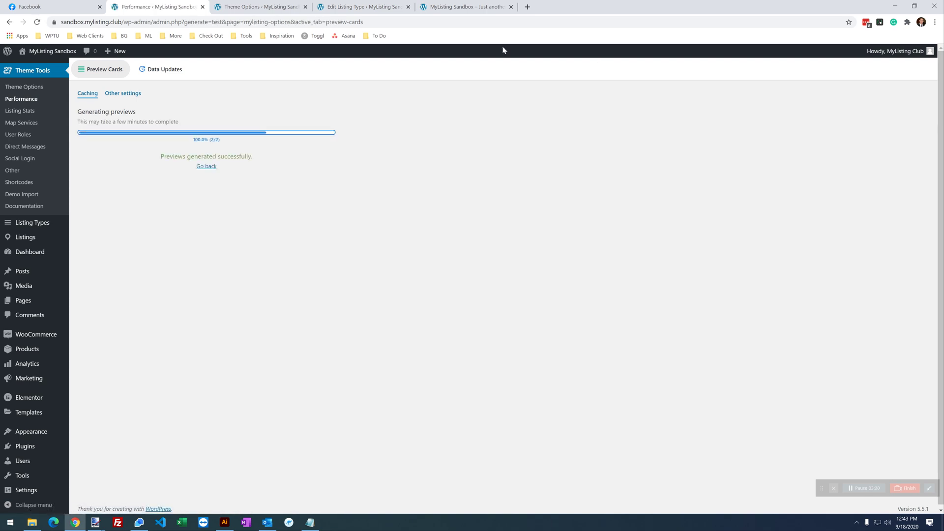
click(460, 7)
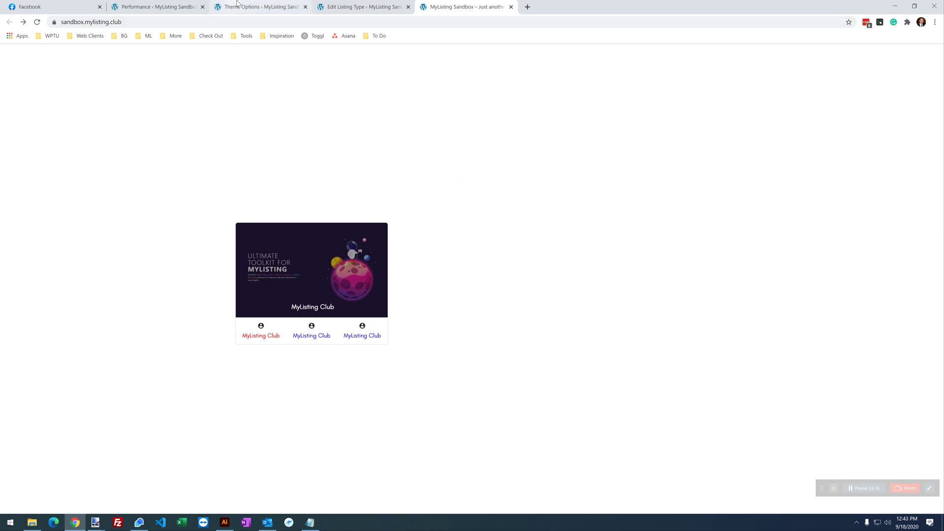
click(240, 4)
- Reopen the preview card's Details footer section and expand the third Author name detail
click(340, 5)
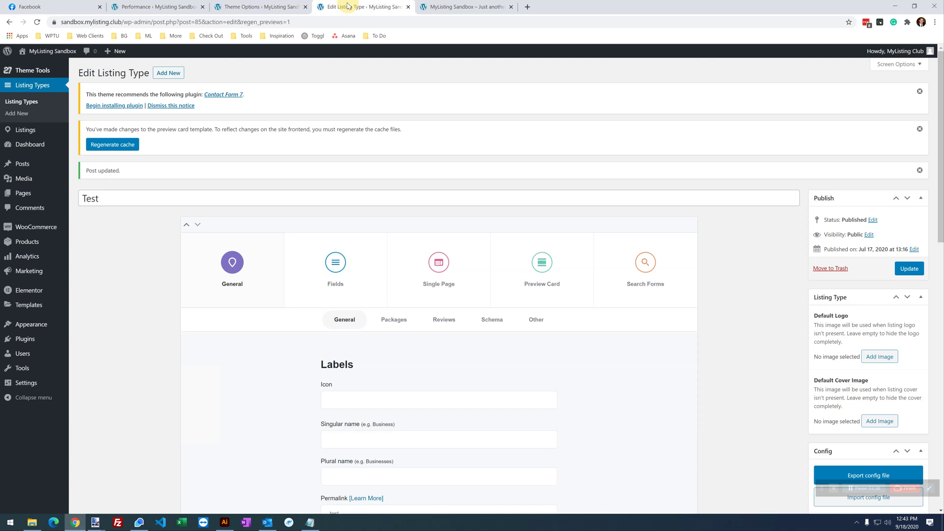
click(538, 305)
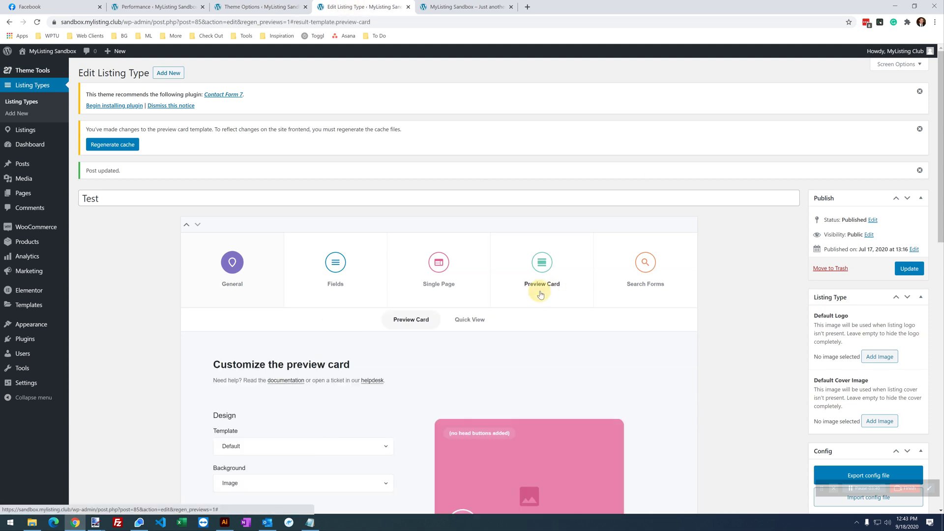
scroll(540, 293, down, 8)
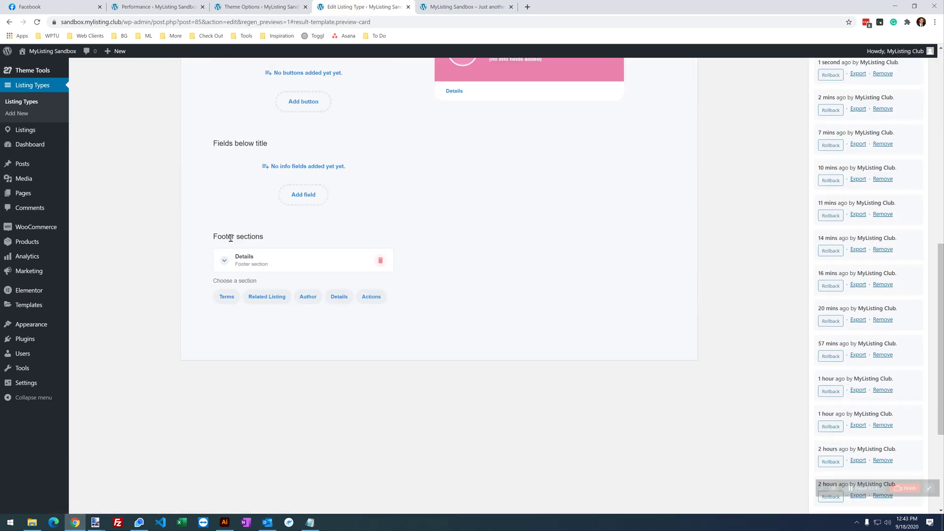
click(297, 260)
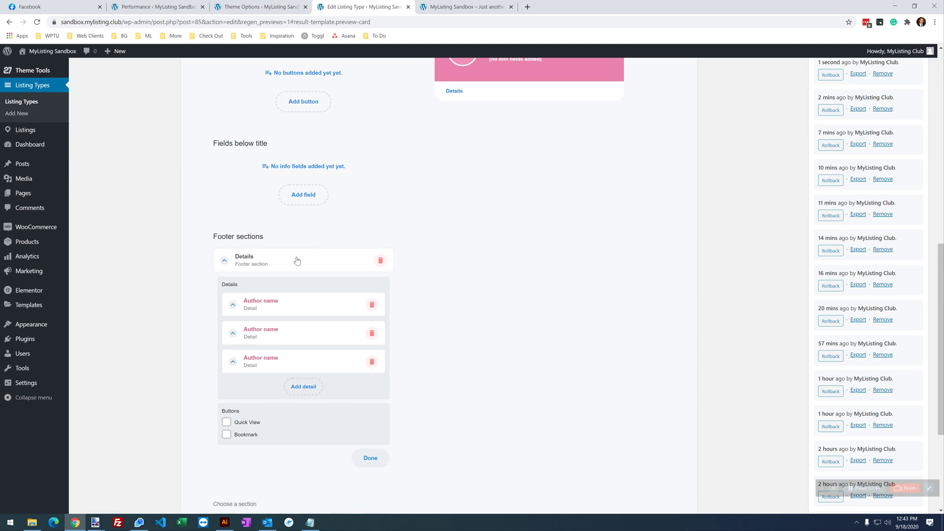
scroll(300, 265, down, 2)
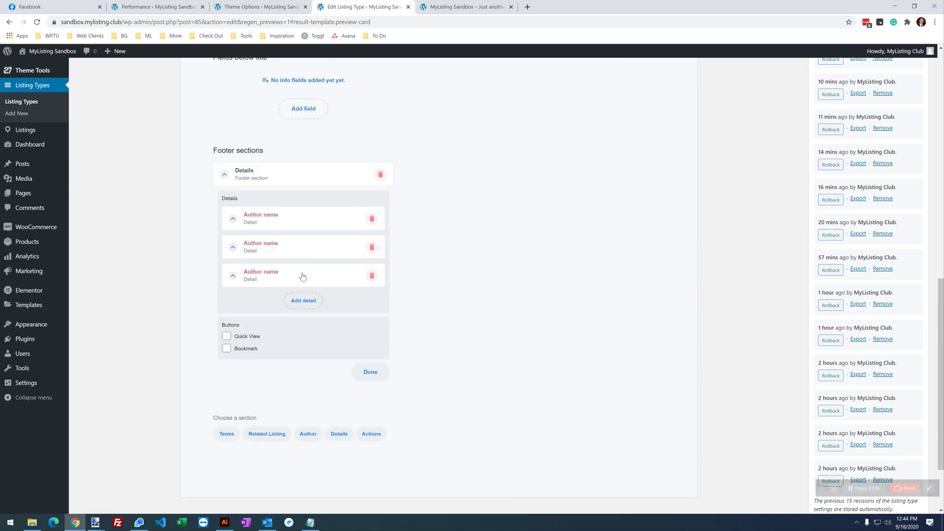
click(303, 279)
scroll(303, 275, down, 3)
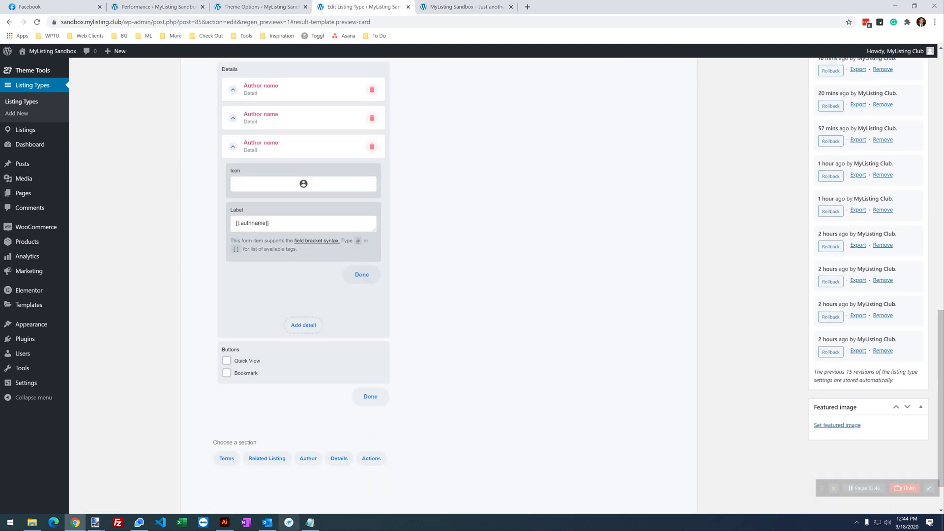
- Copy the <div class="green"> line wrapping authname from Notepad and return to Chrome
click(317, 522)
click(34, 154)
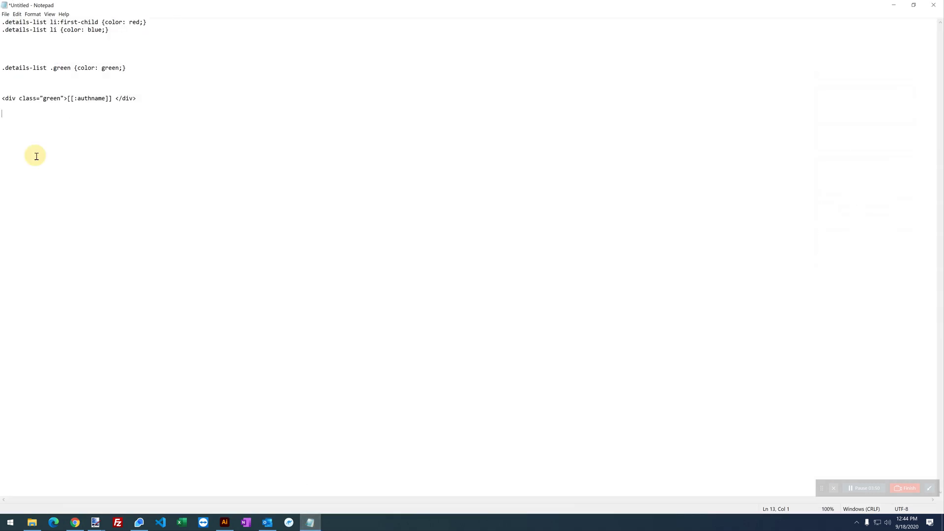
drag(146, 101, 5, 97)
right_click(10, 98)
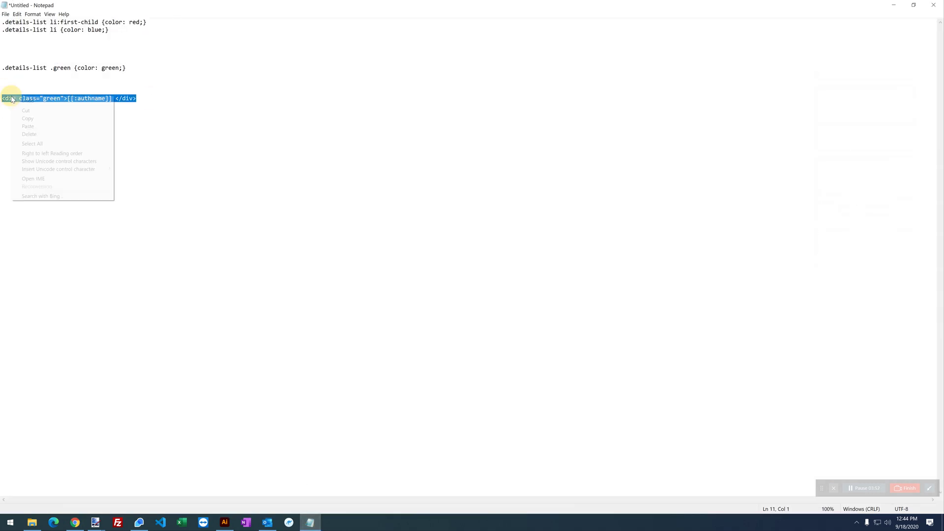
click(31, 119)
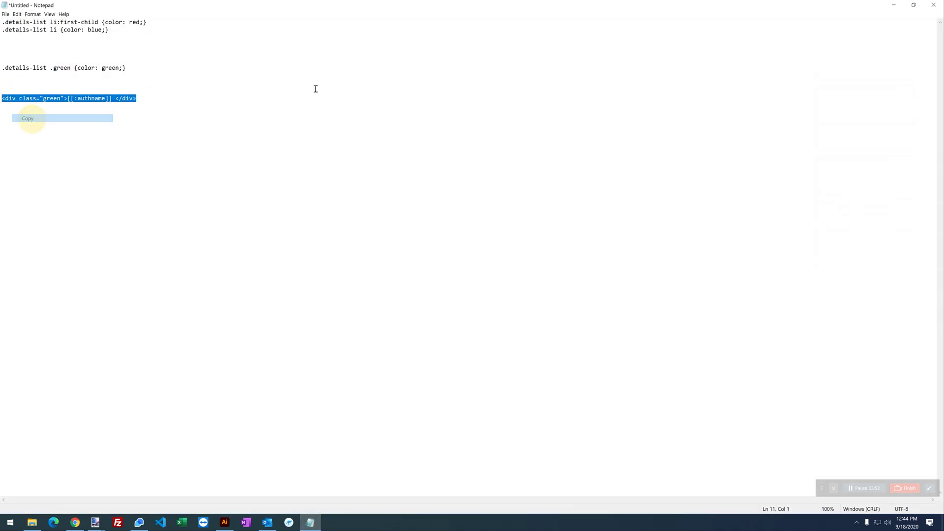
click(894, 5)
- Replace the third detail's label with a green-class div around [[:authname]] and update the Test listing type
drag(292, 225, 231, 223)
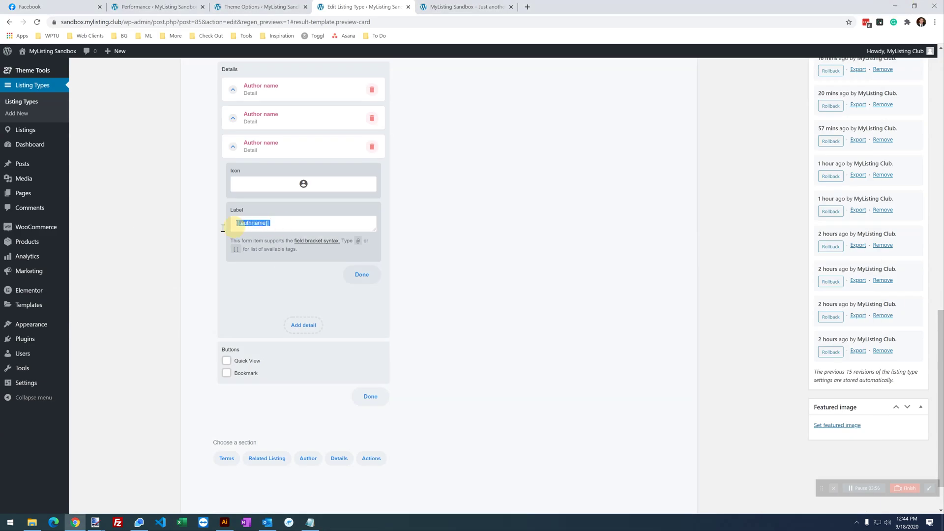
key(ctrl+v)
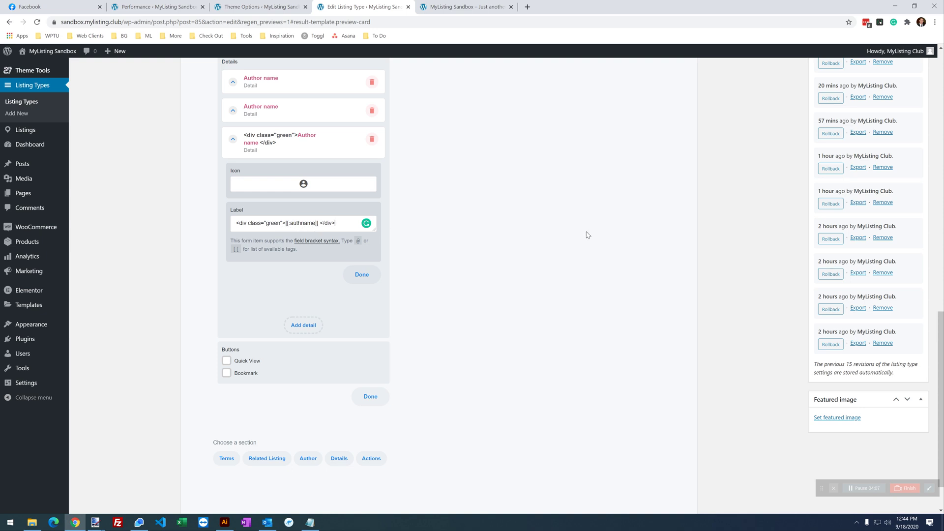
scroll(586, 239, up, 9)
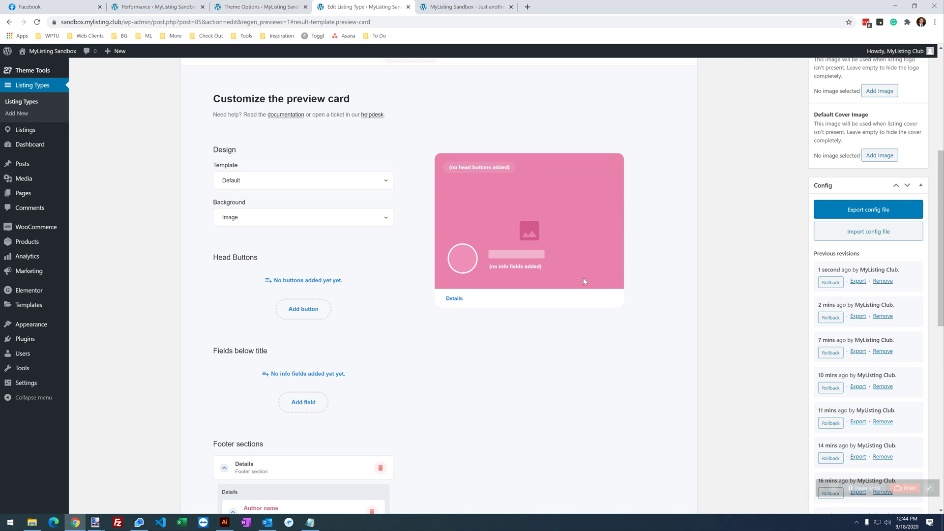
scroll(584, 281, up, 5)
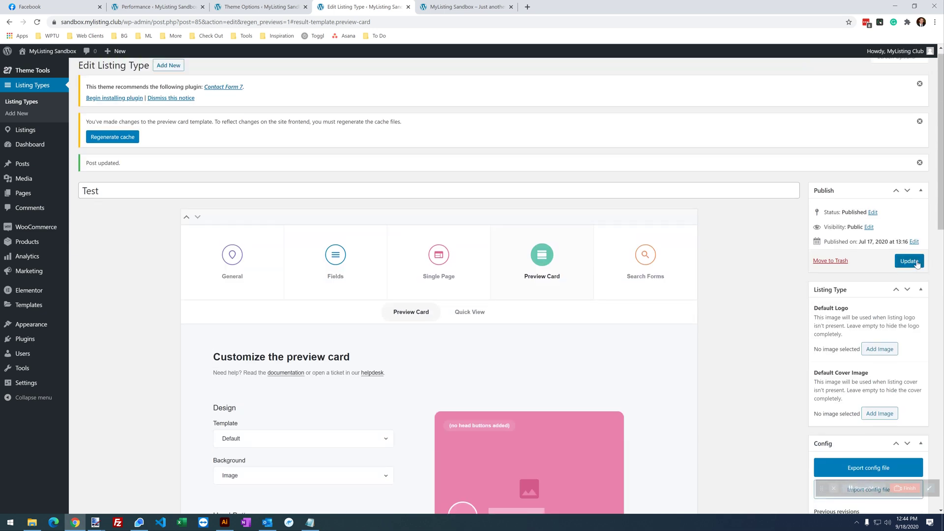
click(918, 263)
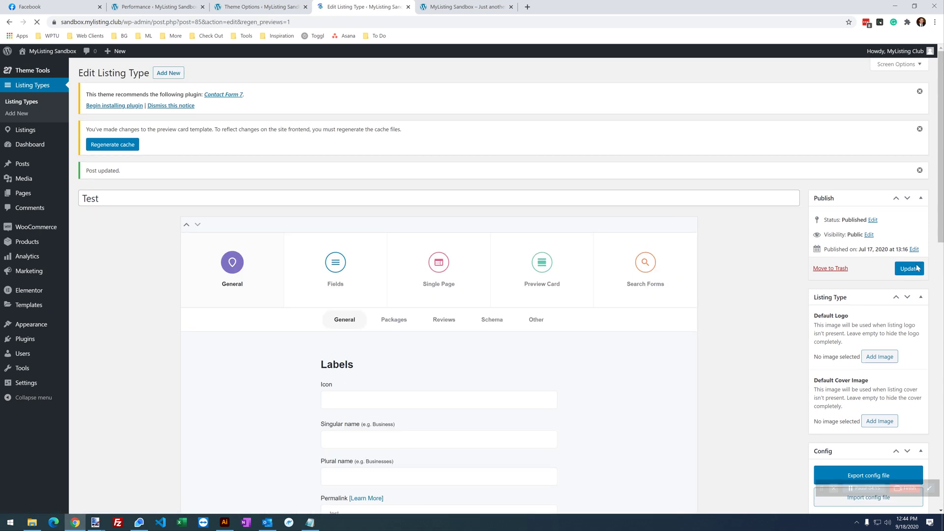
- Duplicate the blue rule on line 2 of the theme's Custom CSS onto line 3
click(258, 7)
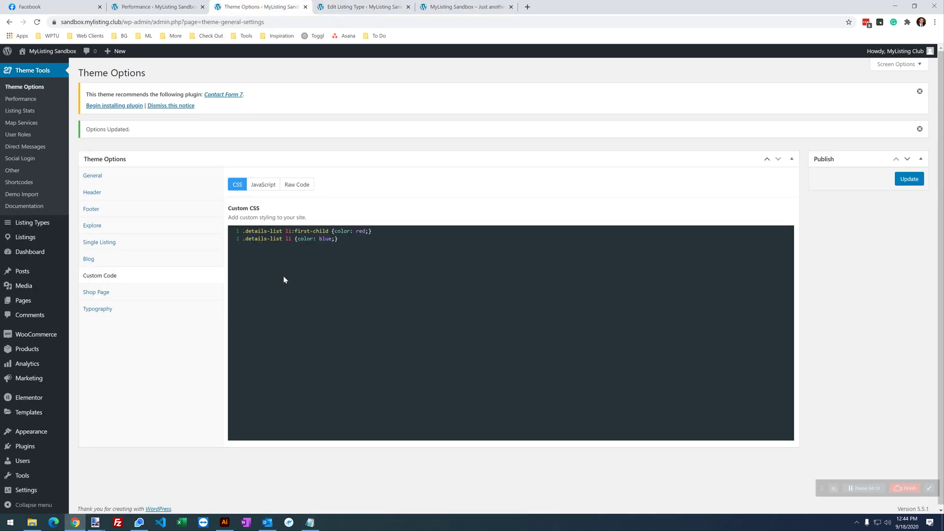
click(298, 260)
click(235, 245)
triple_click(253, 239)
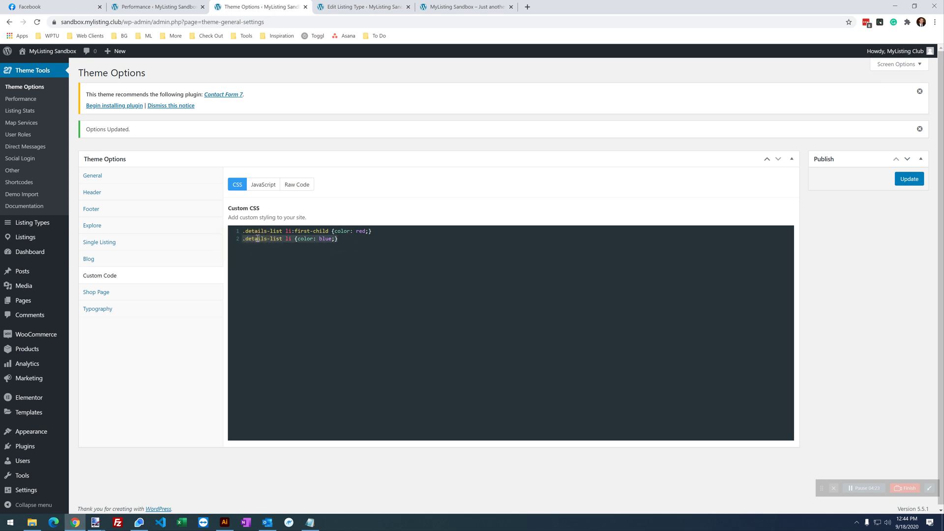
click(360, 239)
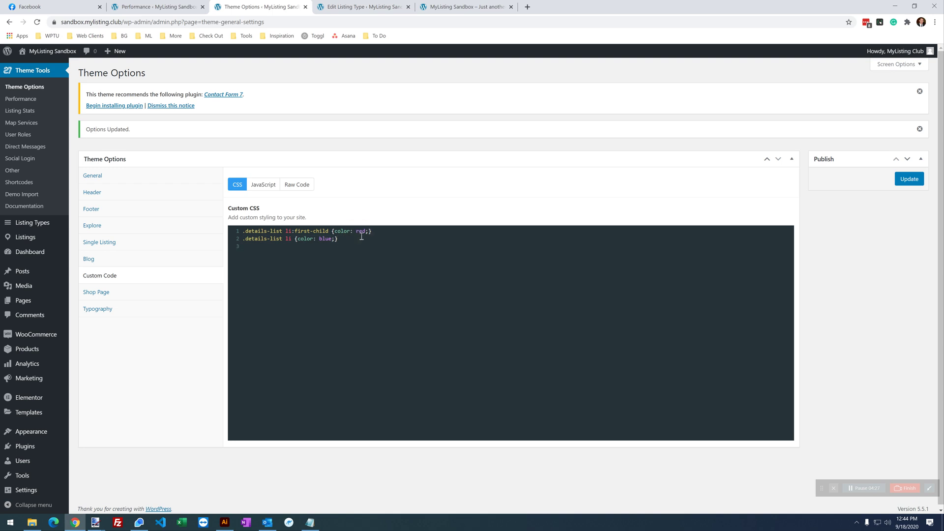
key(ctrl+v)
- Change line 3's colour to green and insert .green after .details-list
double_click(325, 246)
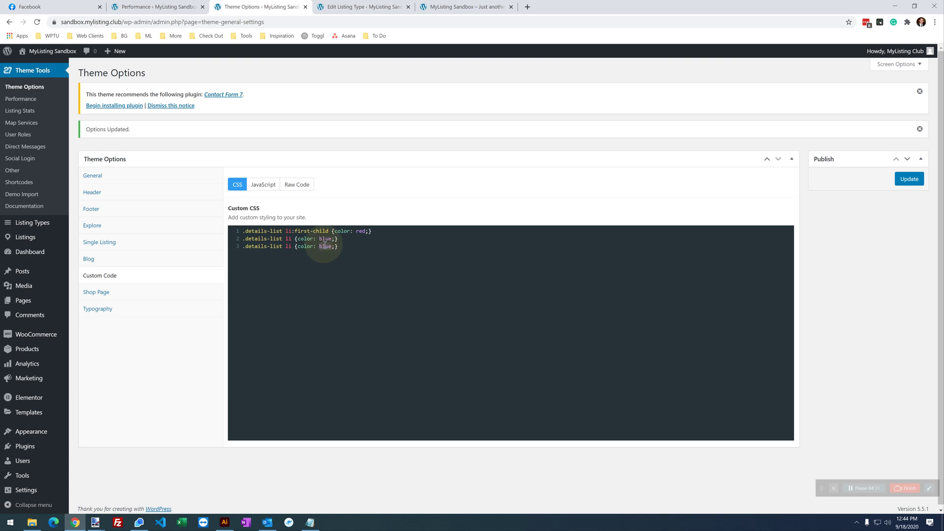
text(green)
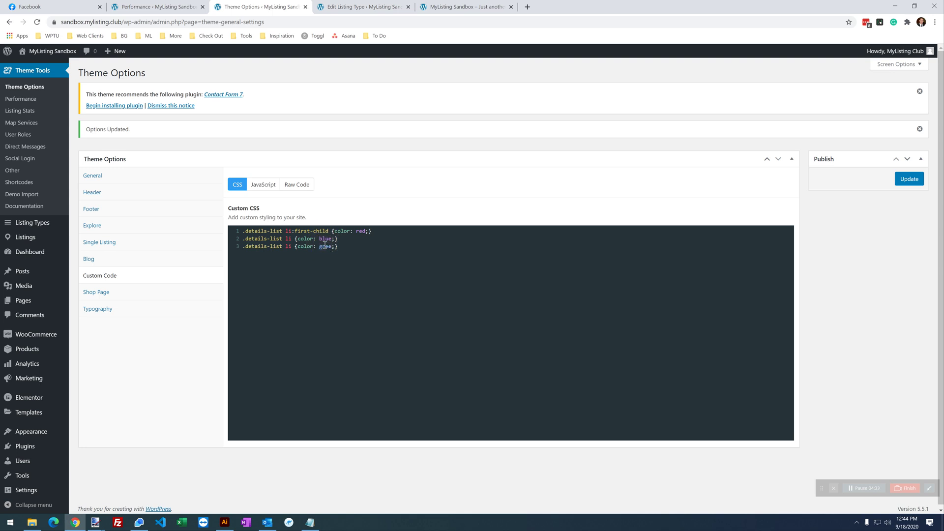
click(372, 317)
click(283, 247)
text(.green)
- Check the Test listing type's Preview Card footer and expand the third detail's green-class label
click(354, 4)
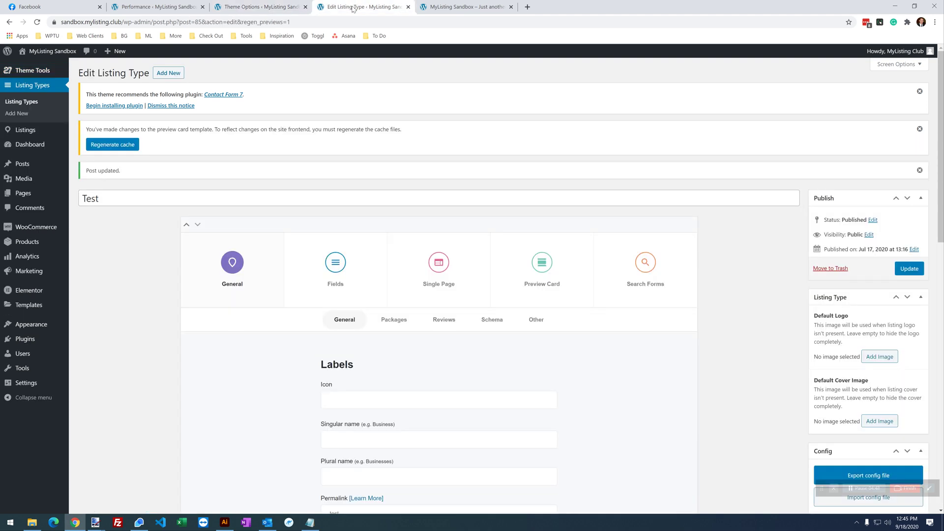
click(450, 6)
click(329, 6)
click(519, 280)
scroll(407, 368, down, 4)
scroll(406, 368, down, 4)
click(268, 299)
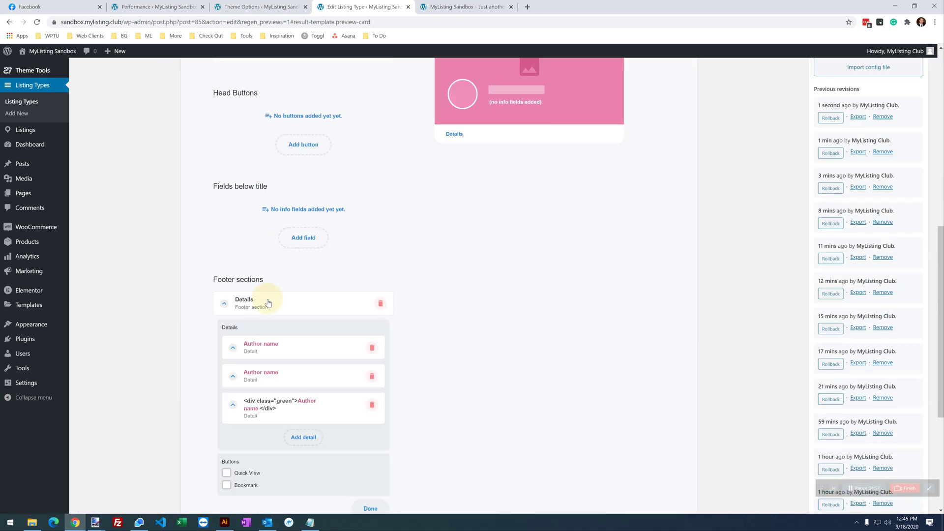
scroll(269, 295, down, 3)
click(271, 289)
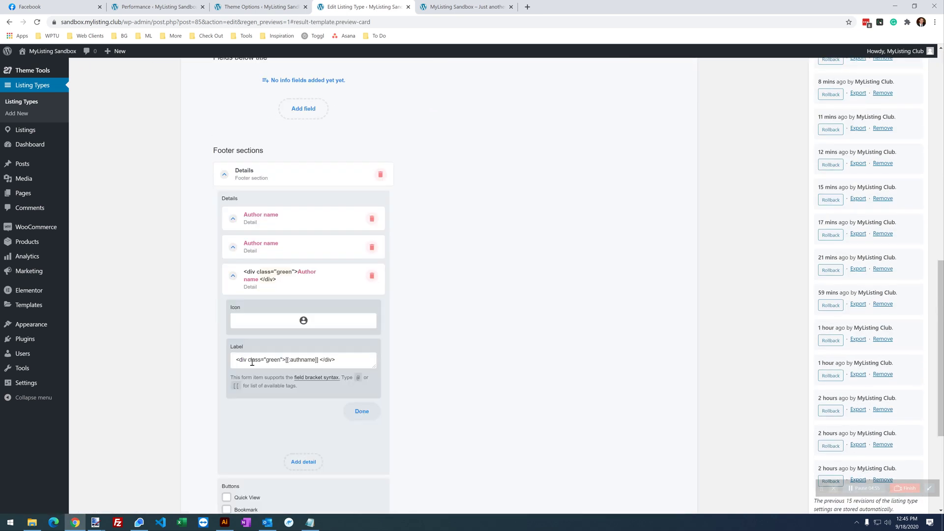
- Save the Custom CSS with the new green rule on line 3
click(261, 7)
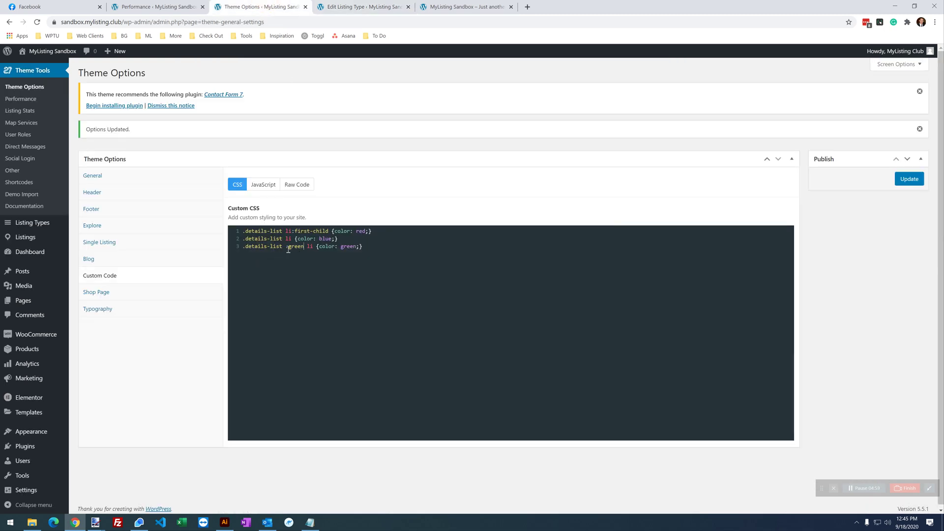
double_click(310, 246)
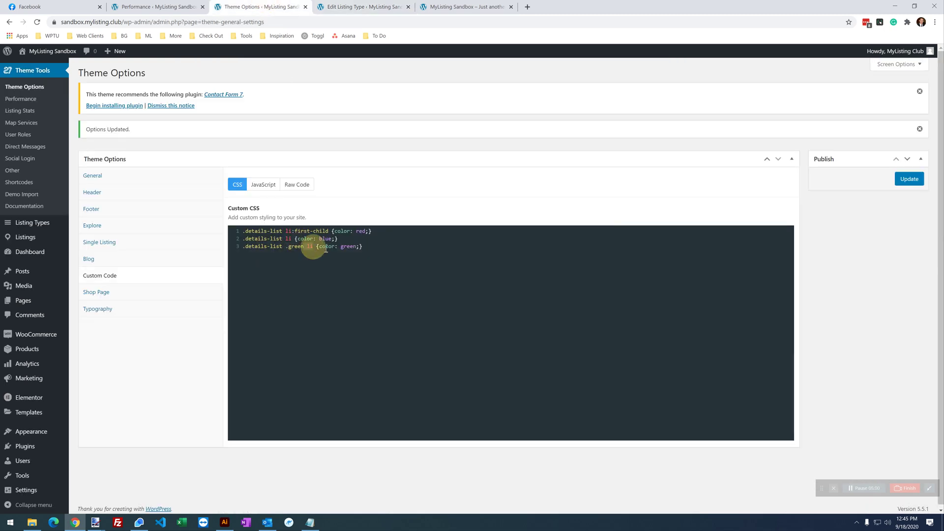
click(351, 250)
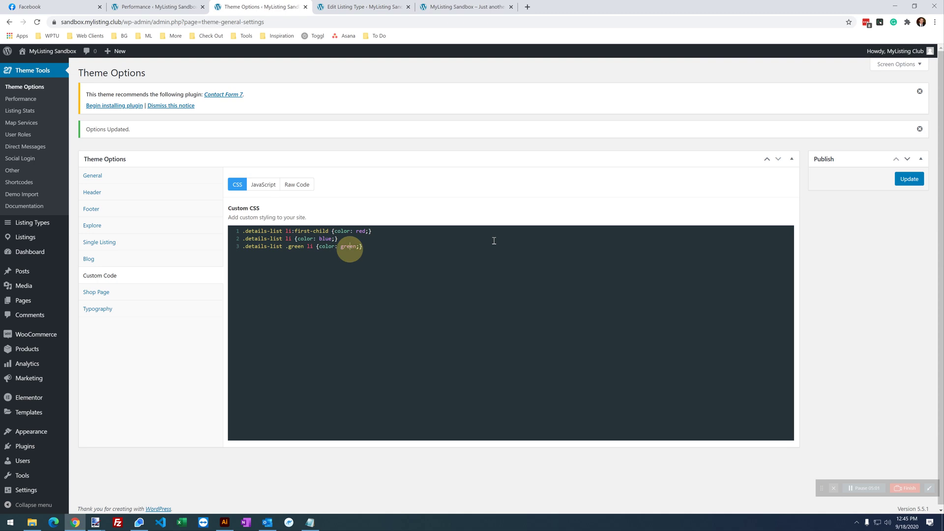
click(900, 184)
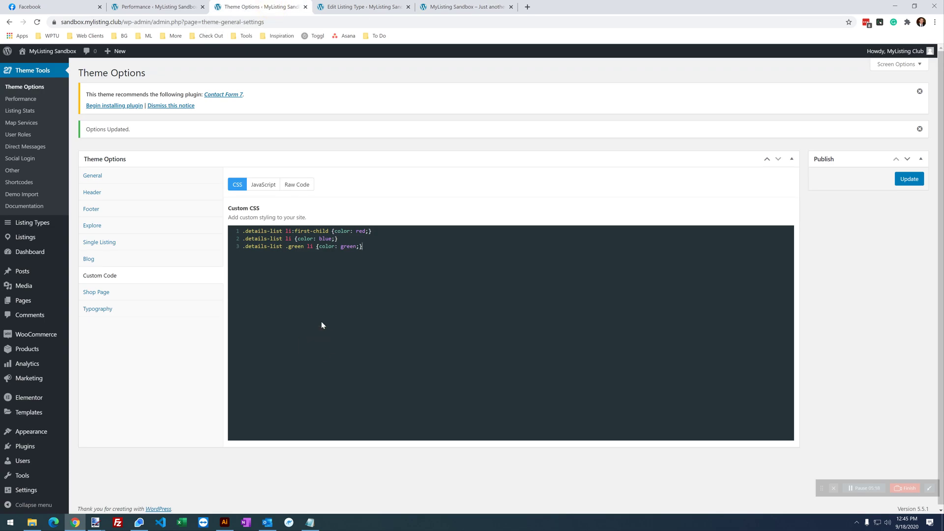
- Remove 'li' so the third rule reads .details-list .green, and save the CSS
click(316, 248)
key(BackSpace)
key(BackSpace)
key(BackSpace)
click(909, 179)
- Compare the Custom CSS against the Notepad notes, then save the Test listing type
click(311, 522)
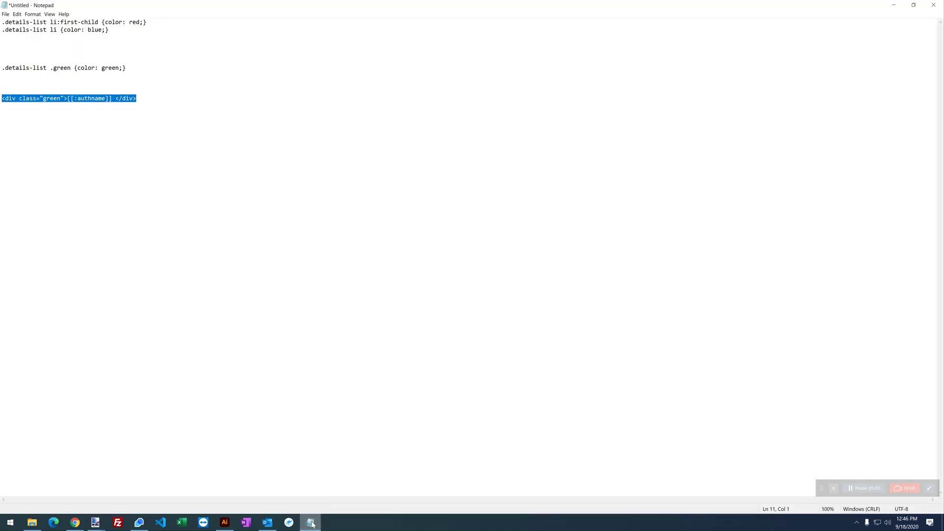
click(311, 522)
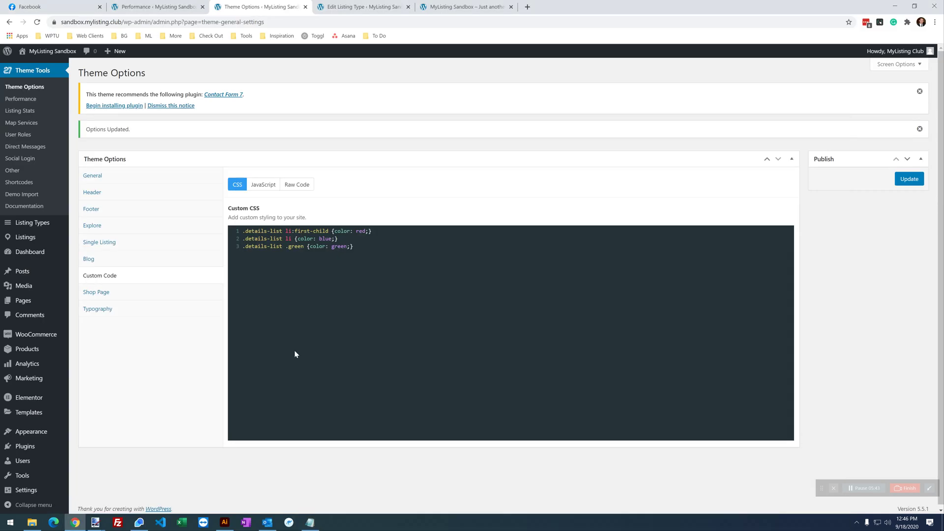
click(295, 336)
click(311, 522)
click(311, 523)
click(364, 7)
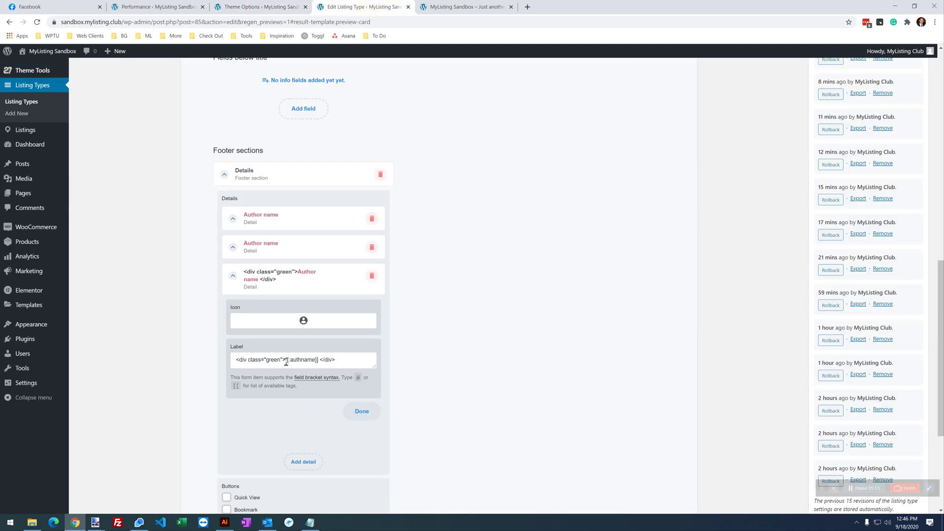
key(Return)
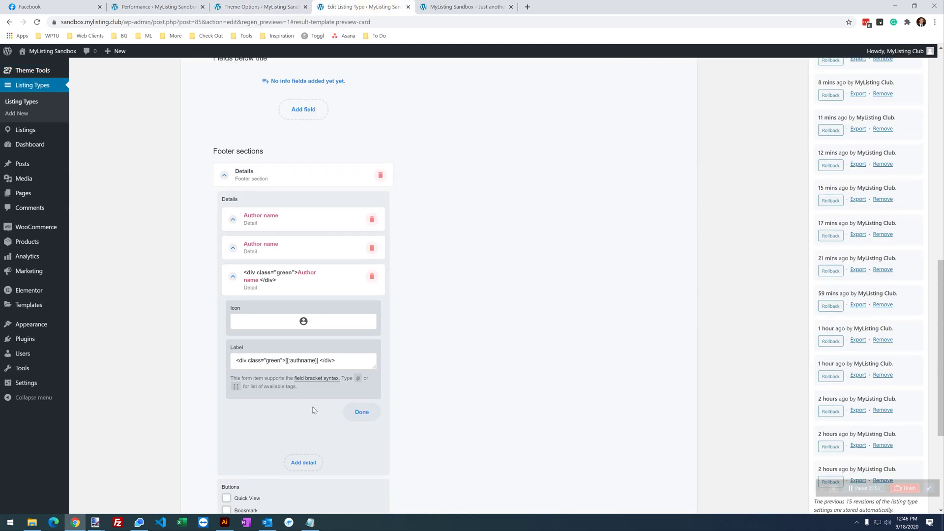
- Regenerate the preview card cache for the Test listing type
click(133, 6)
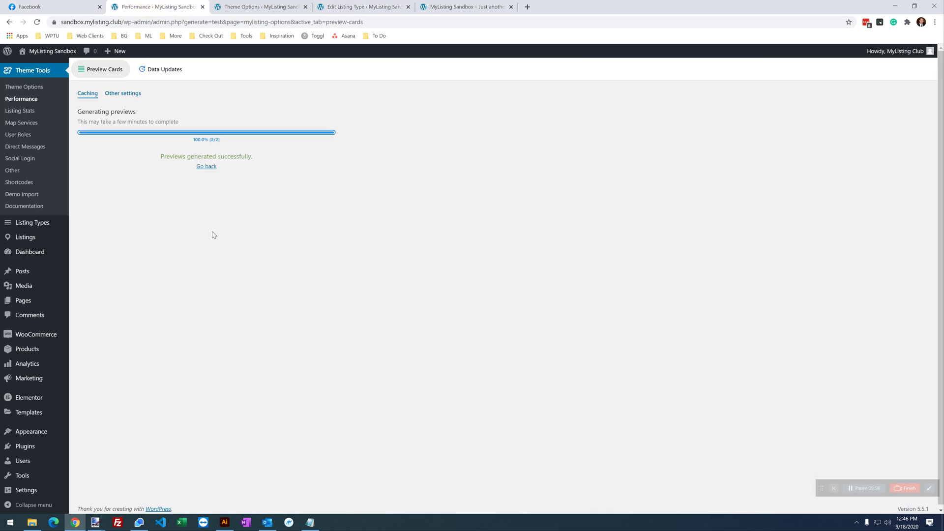
click(203, 167)
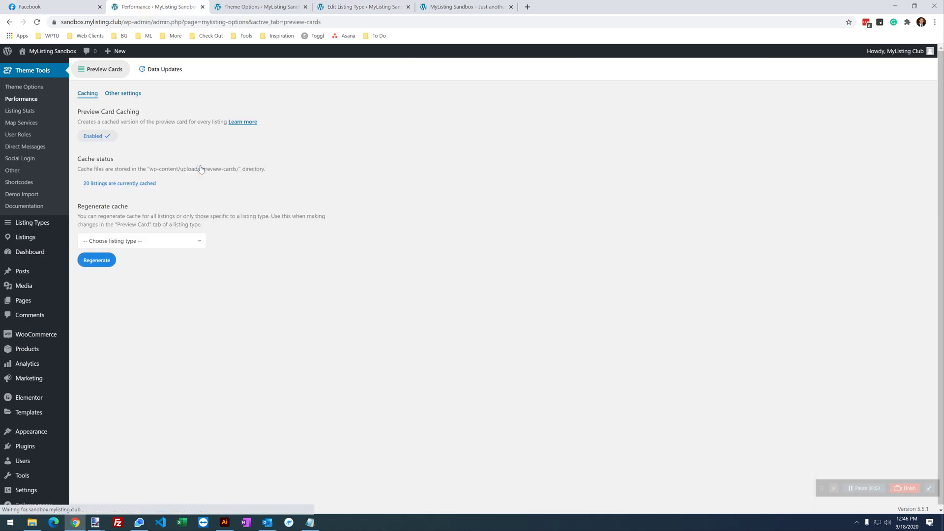
click(130, 240)
click(113, 305)
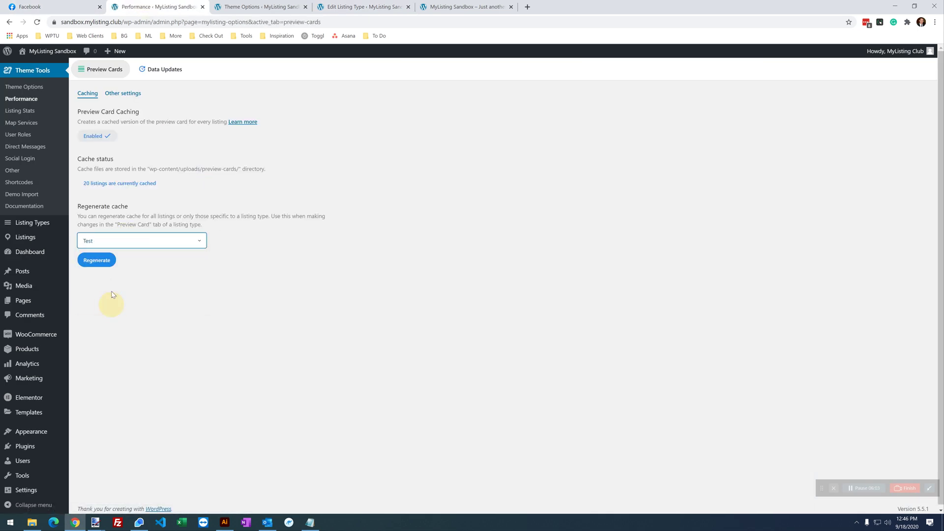
click(95, 259)
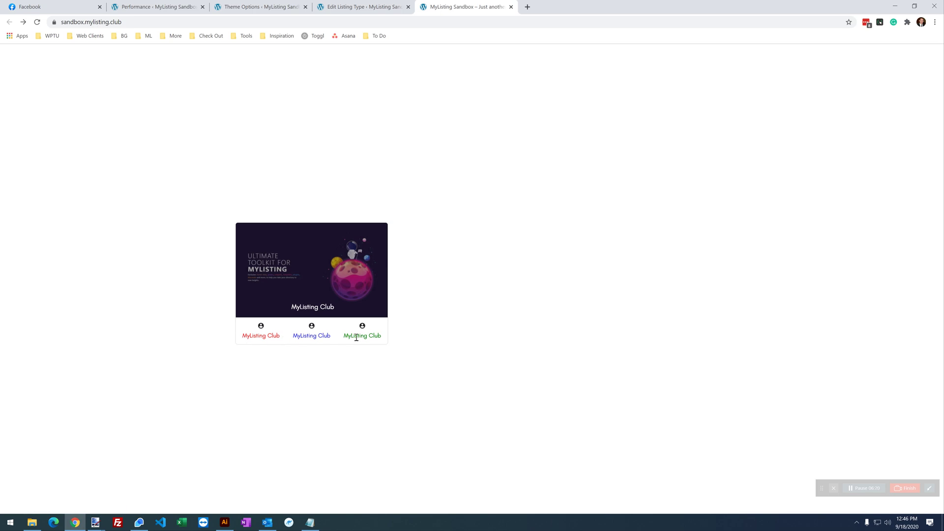
- Rename the third detail's label wrapper class from green to thirditem and update the listing type
click(359, 6)
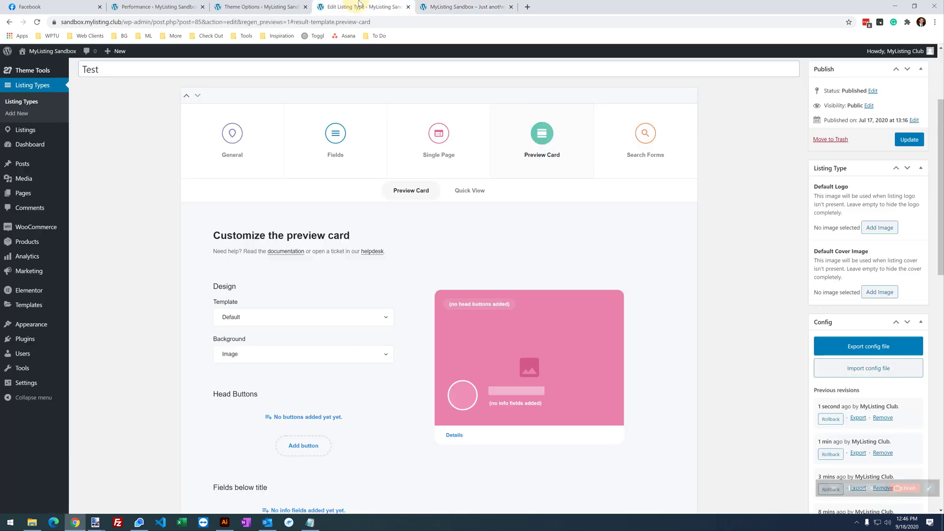
scroll(413, 295, down, 10)
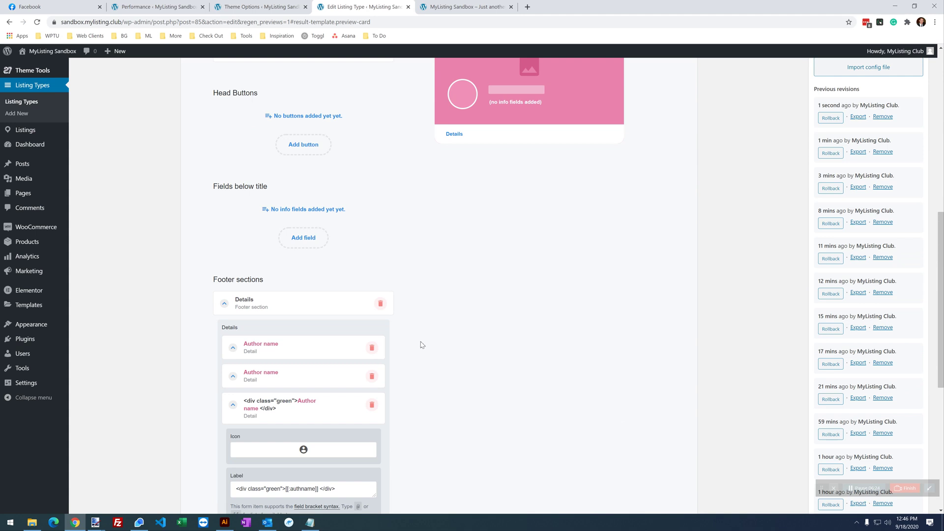
click(271, 318)
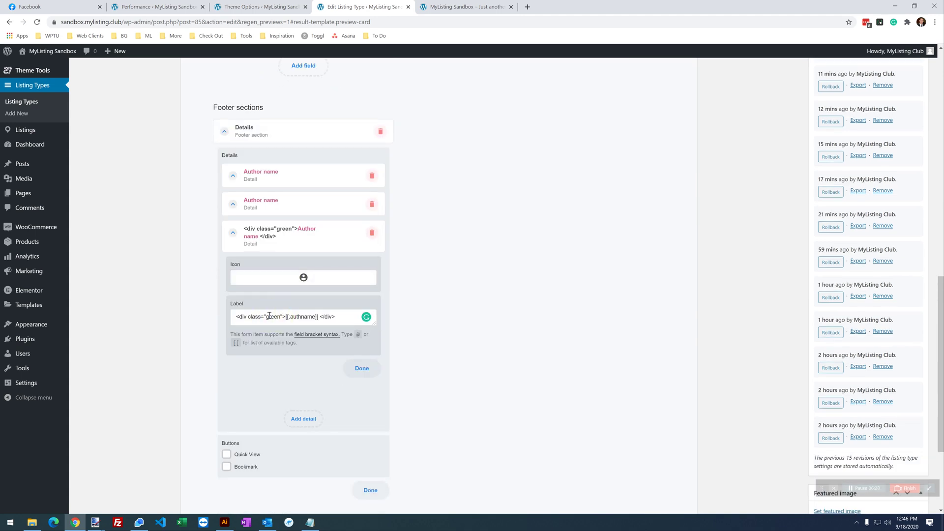
double_click(276, 317)
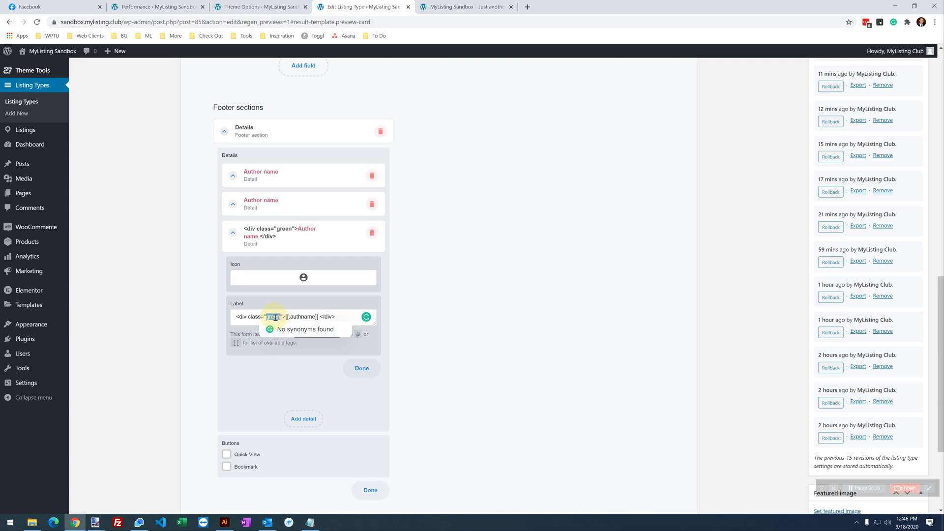
text(orange)
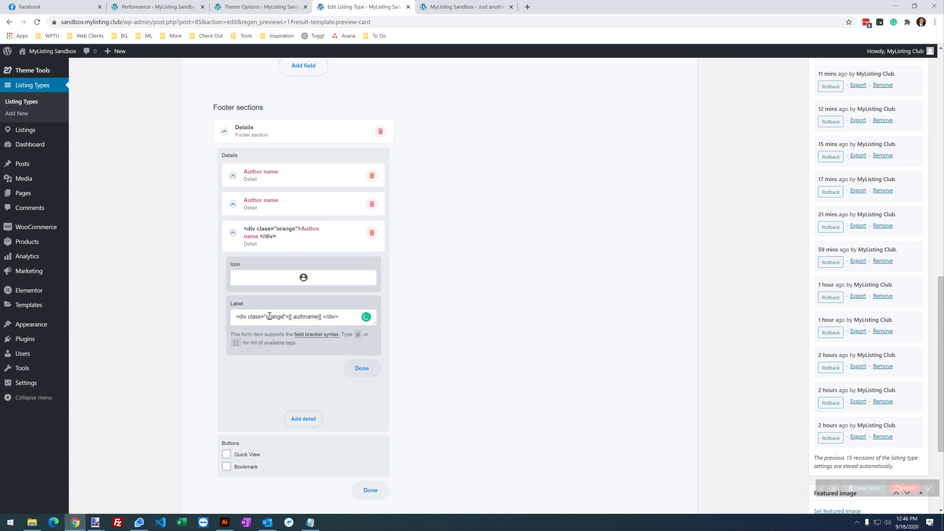
double_click(277, 316)
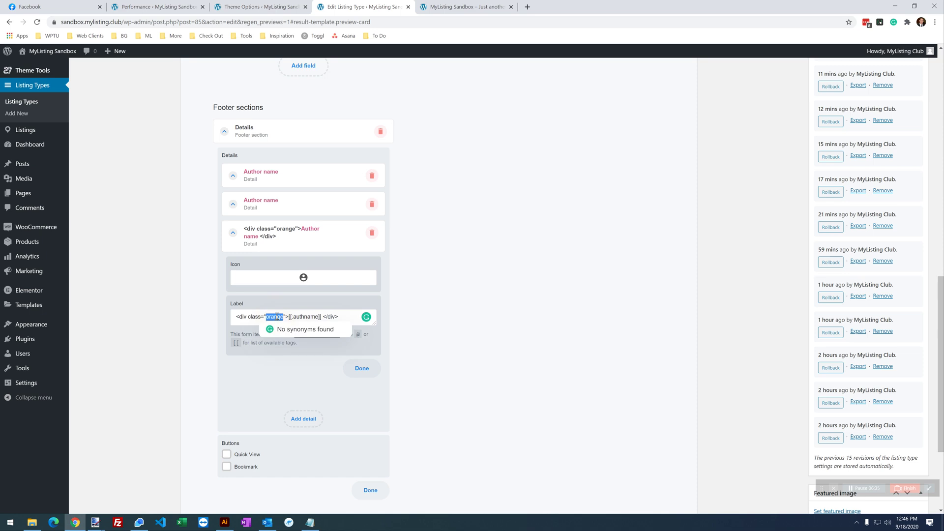
text(3rd)
key(BackSpace)
key(BackSpace)
key(BackSpace)
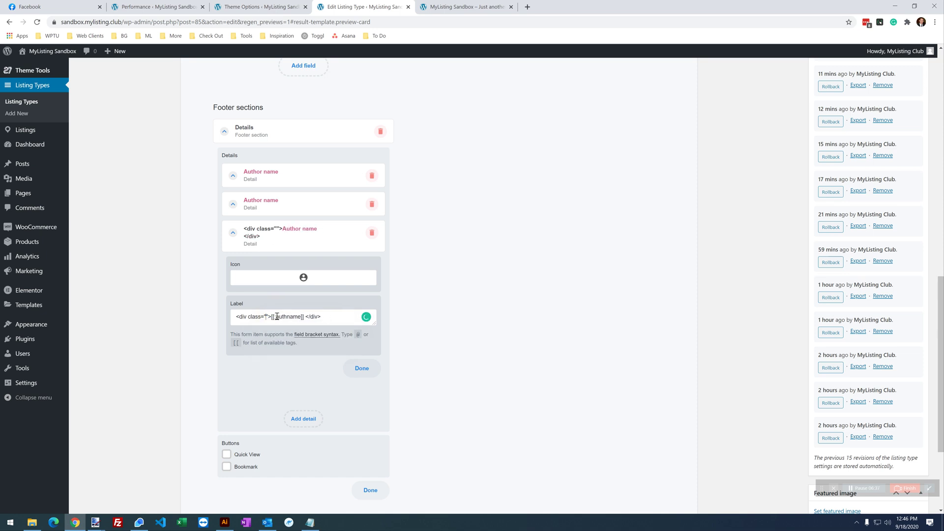
text(thirditems)
key(BackSpace)
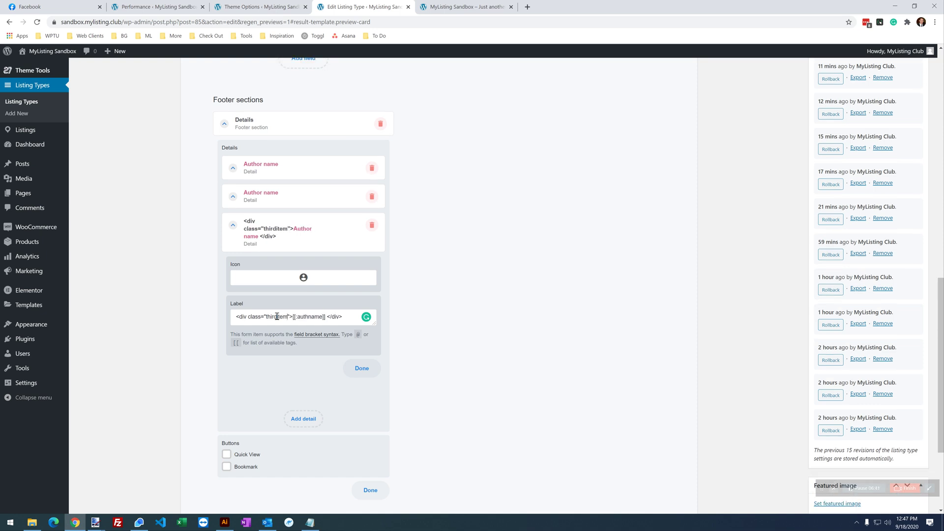
scroll(617, 355, up, 6)
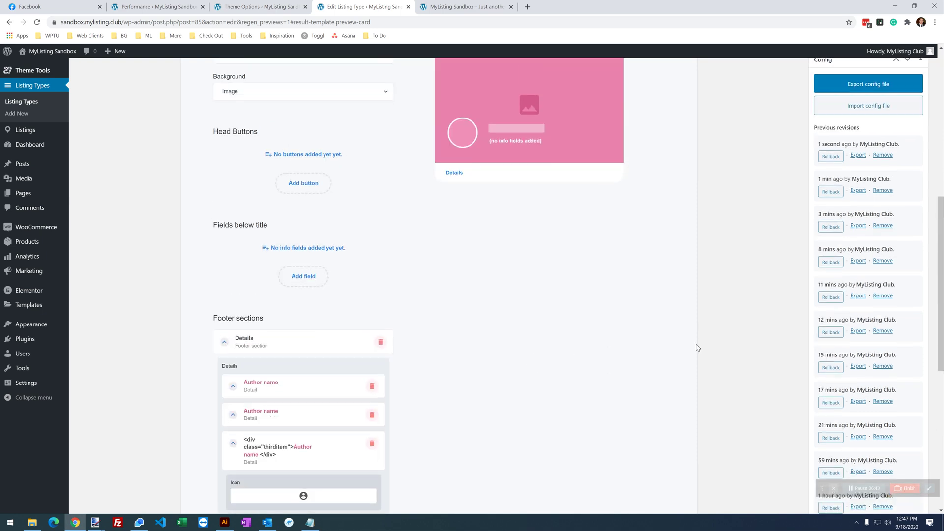
scroll(903, 239, up, 3)
click(908, 88)
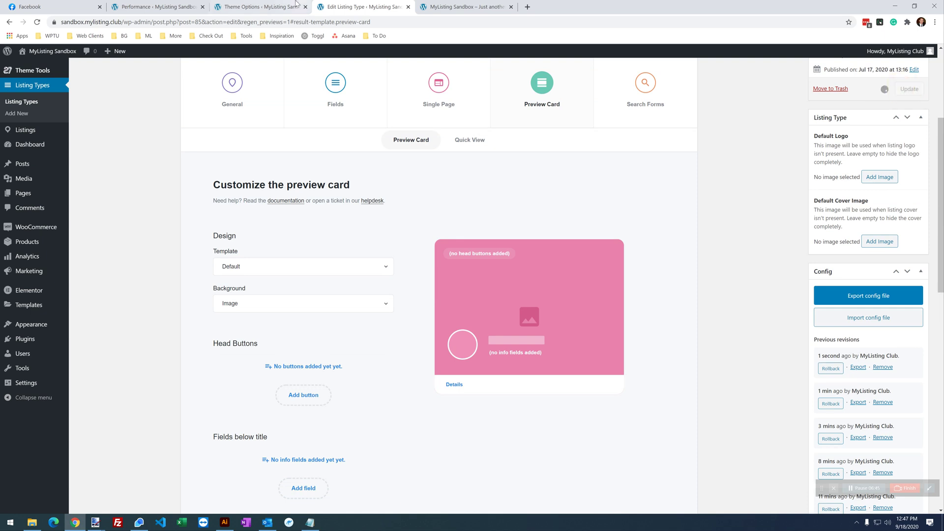
- Edit CSS line 3 to target .details-list .thirditem with color orange
click(274, 7)
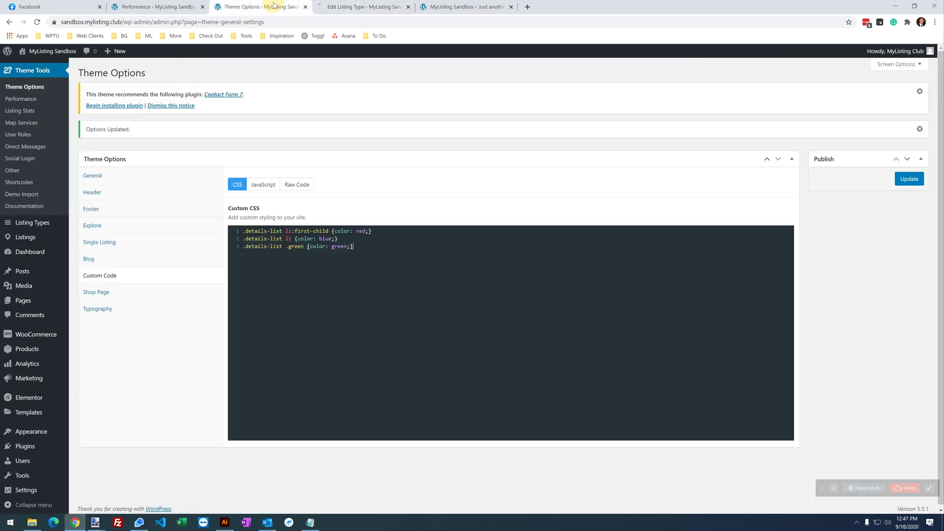
double_click(294, 246)
text(thirditem)
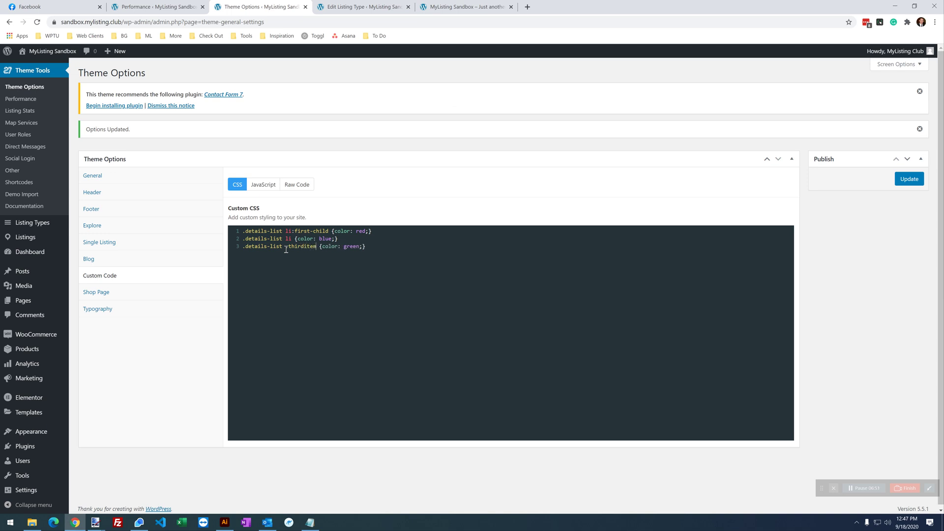
double_click(349, 247)
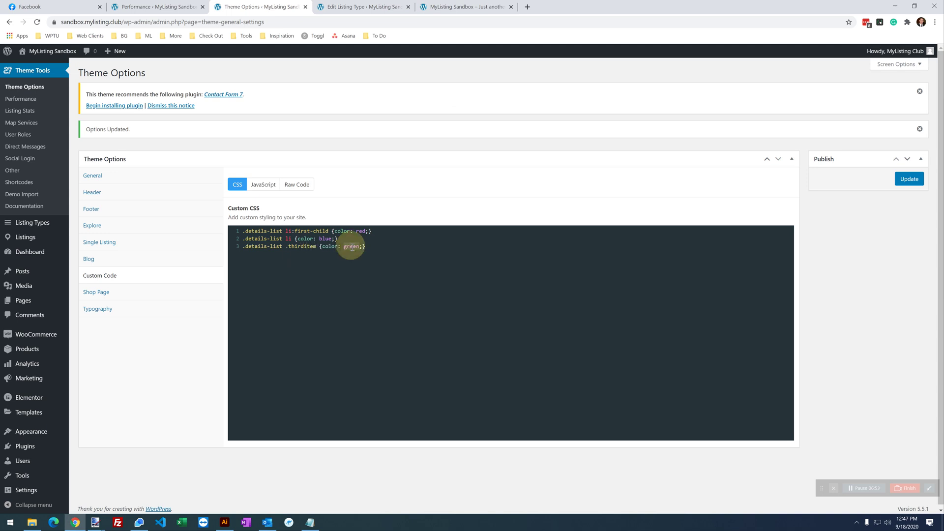
text(organ)
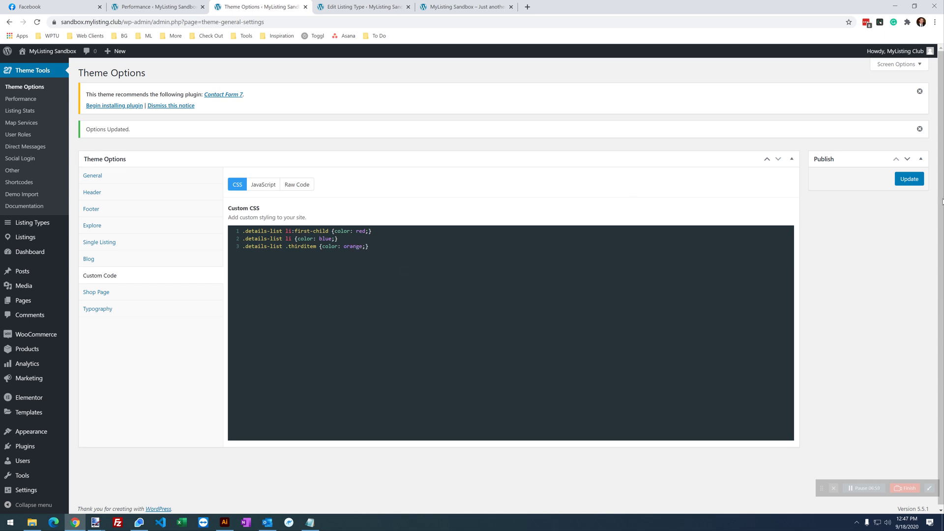
- Save the Custom CSS and regenerate the Test listing type's preview card cache
click(909, 178)
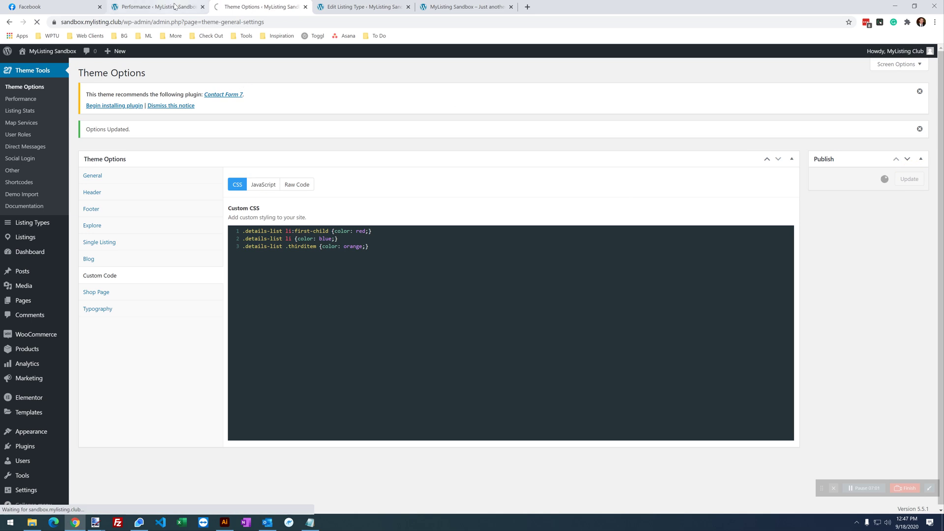
click(157, 7)
click(207, 167)
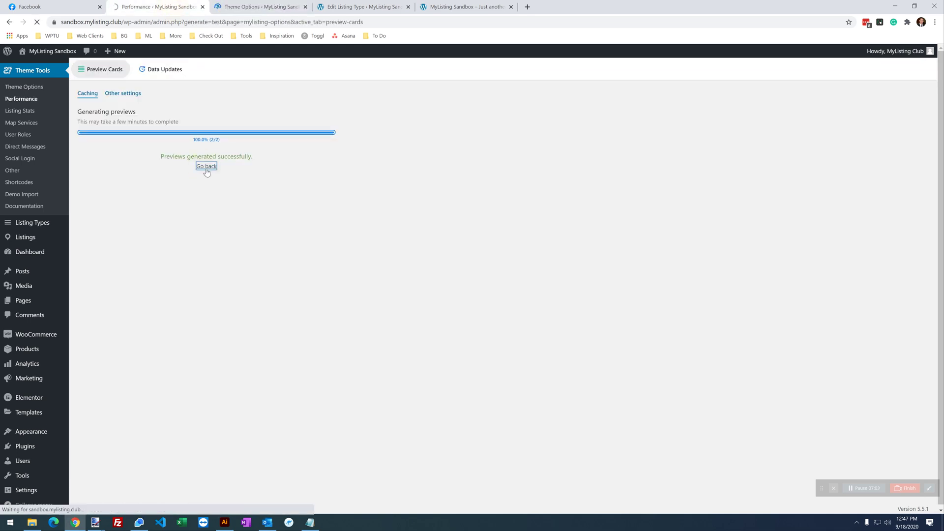
click(129, 243)
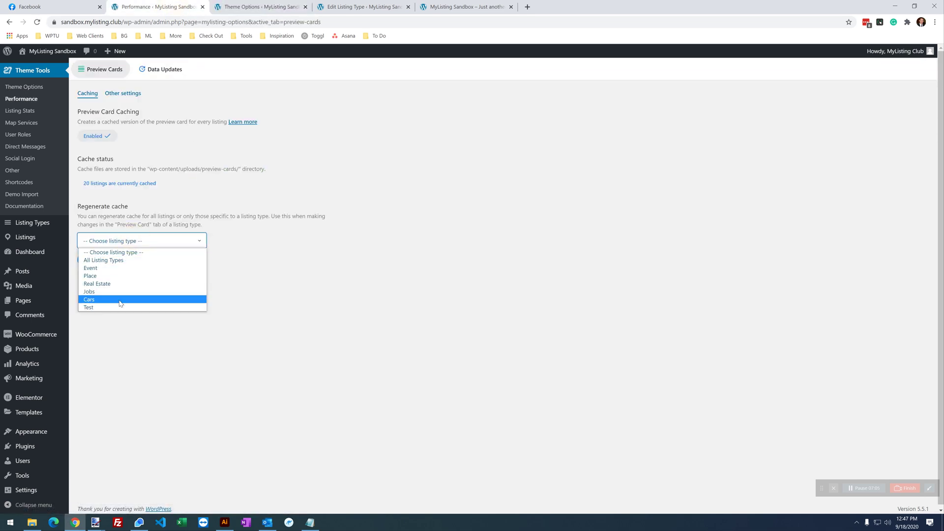
click(119, 308)
click(111, 264)
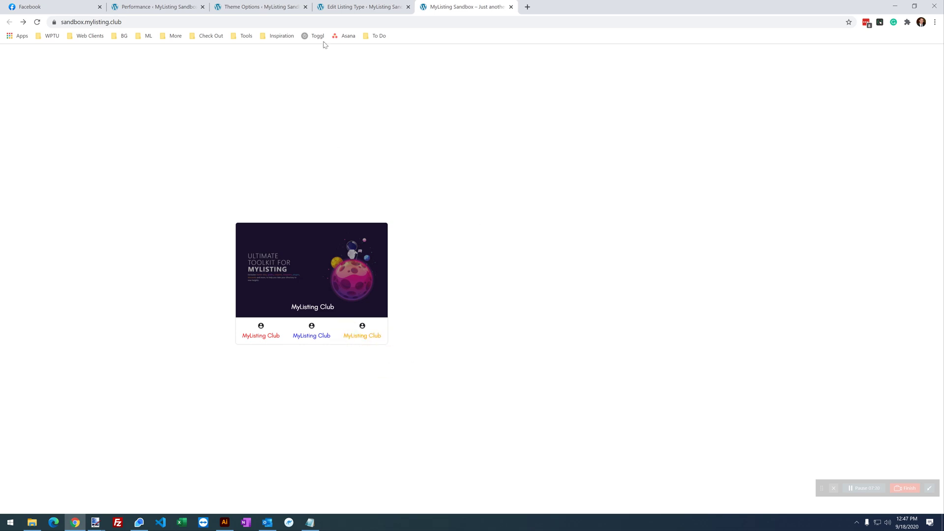
- Add font-size:5px after orange in the .thirditem rule and save the Custom CSS
click(180, 11)
click(244, 6)
click(357, 298)
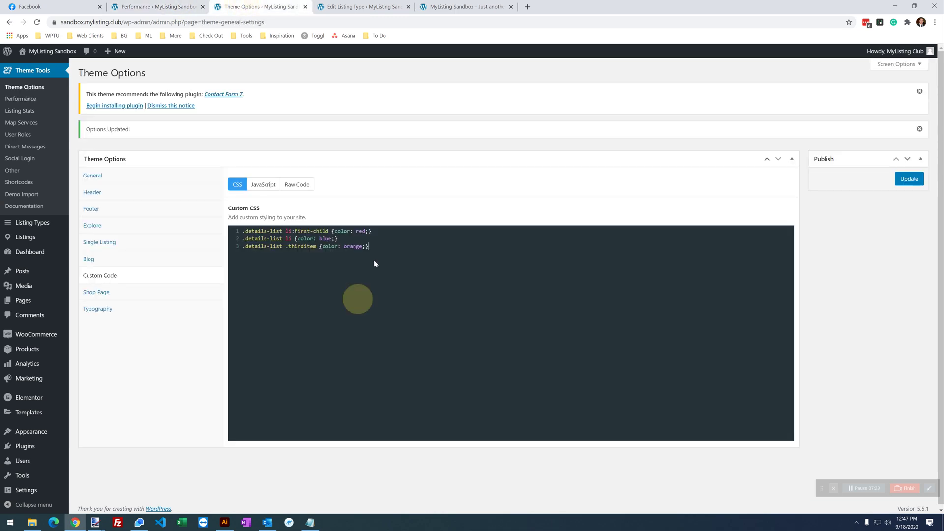
click(367, 248)
text(font)
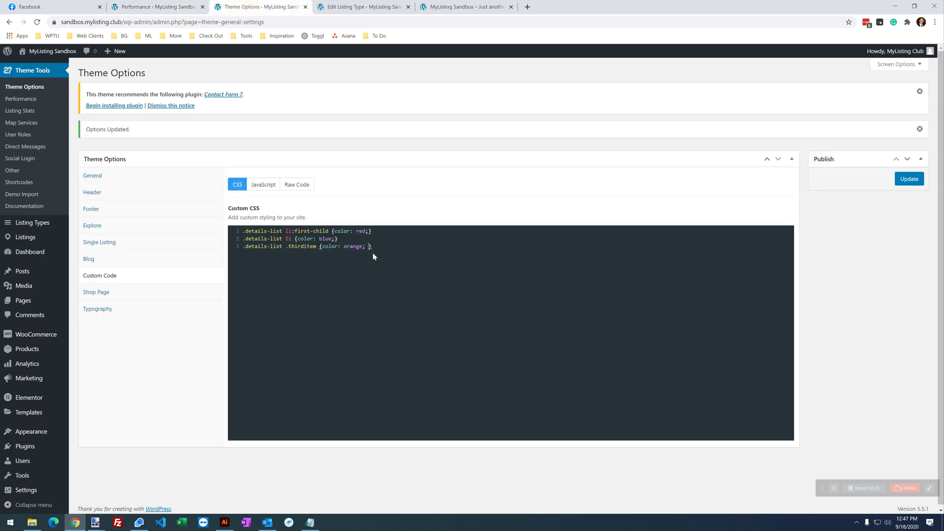
text(-size:5px;)
click(910, 180)
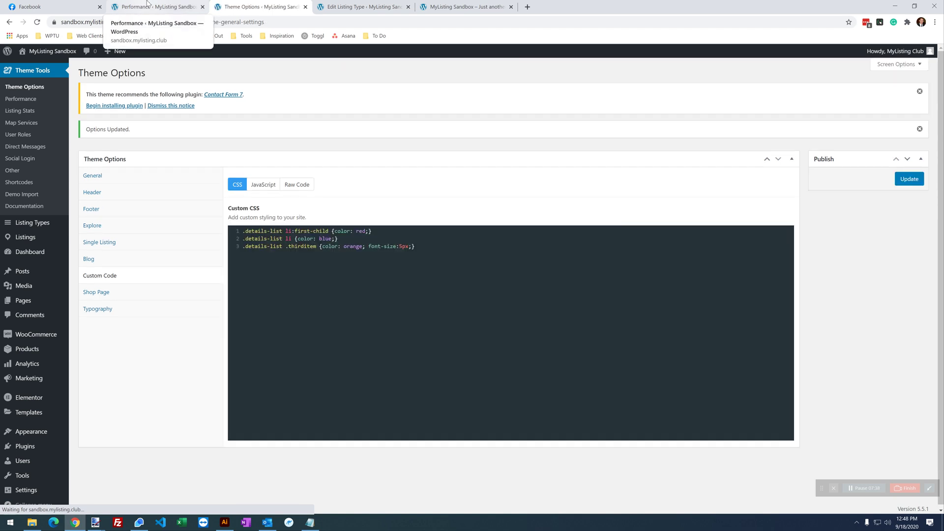
- Regenerate the cached preview cards for the Test listing type under Performance > Preview Cards
click(192, 5)
click(202, 167)
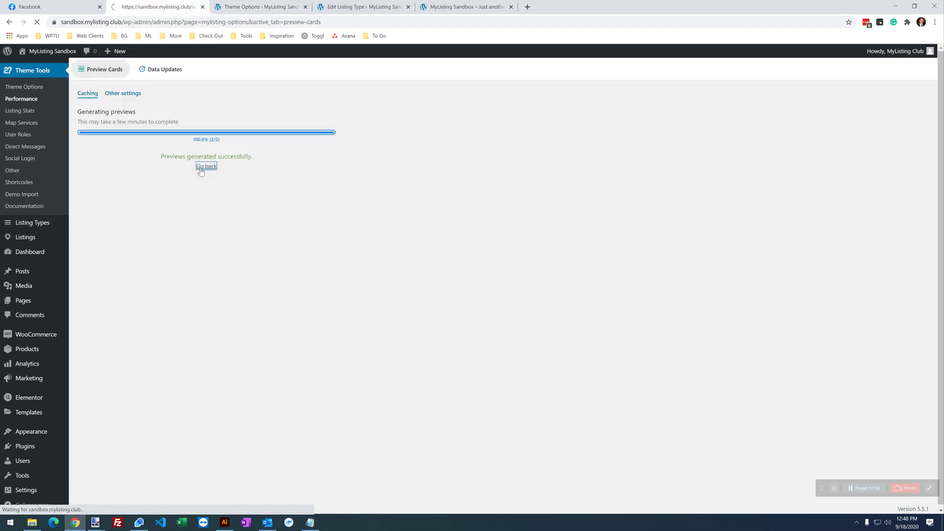
click(140, 244)
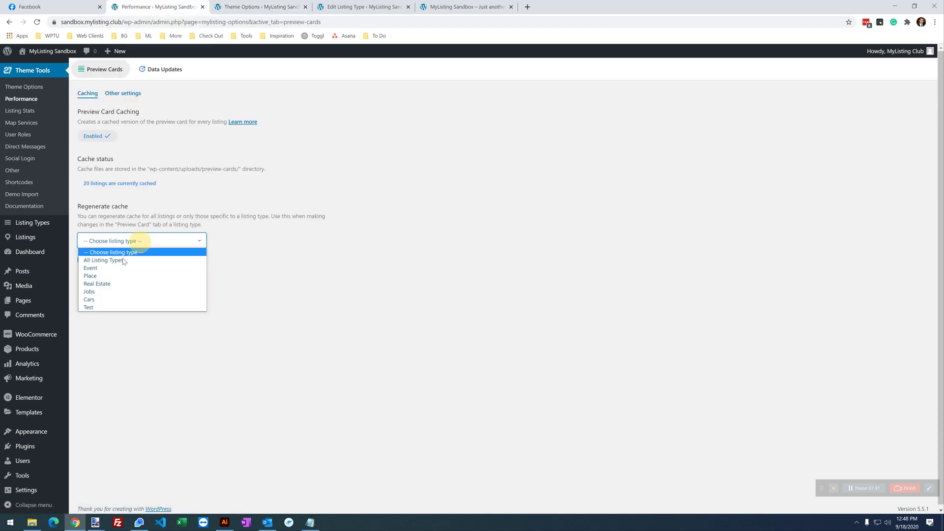
click(123, 308)
click(98, 260)
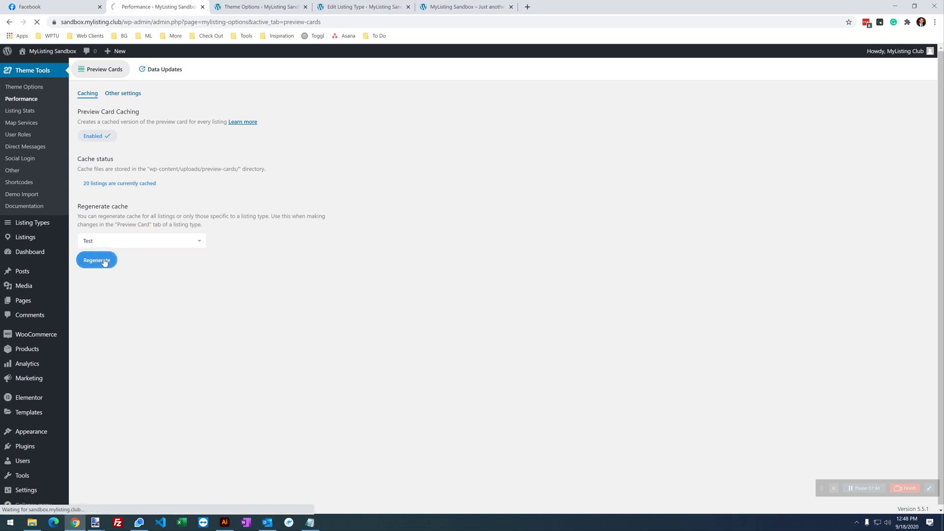